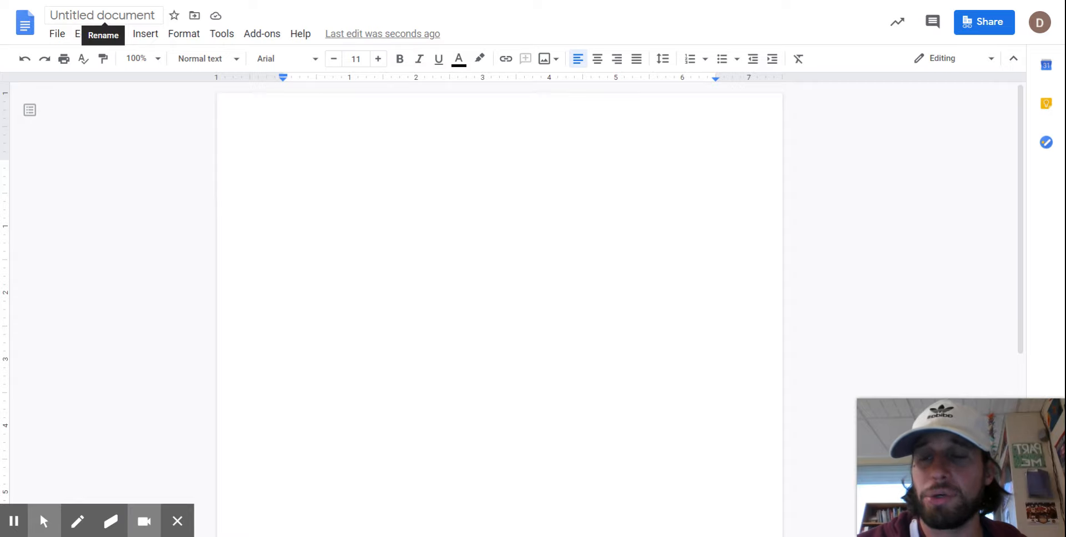
# Rename the untitled document with the teacher's last name followed by "Template"
pyautogui.click(103, 17)
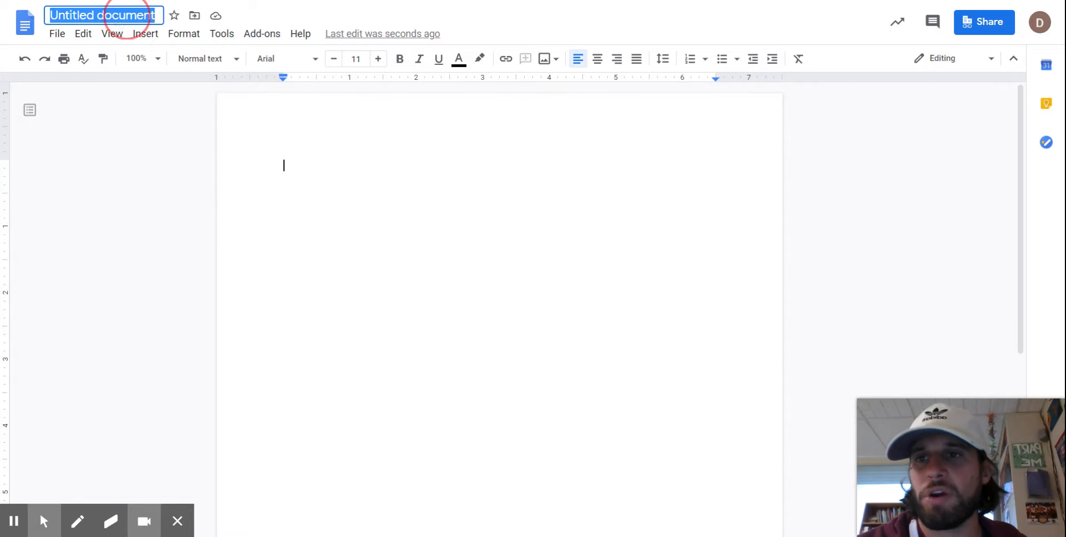
pyautogui.write('B')
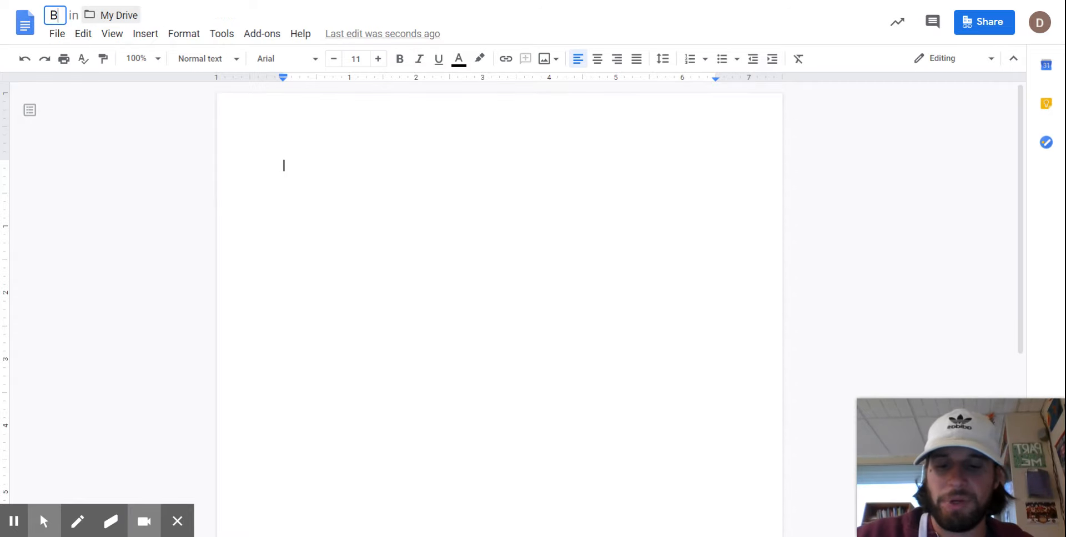
pyautogui.write('rown Template')
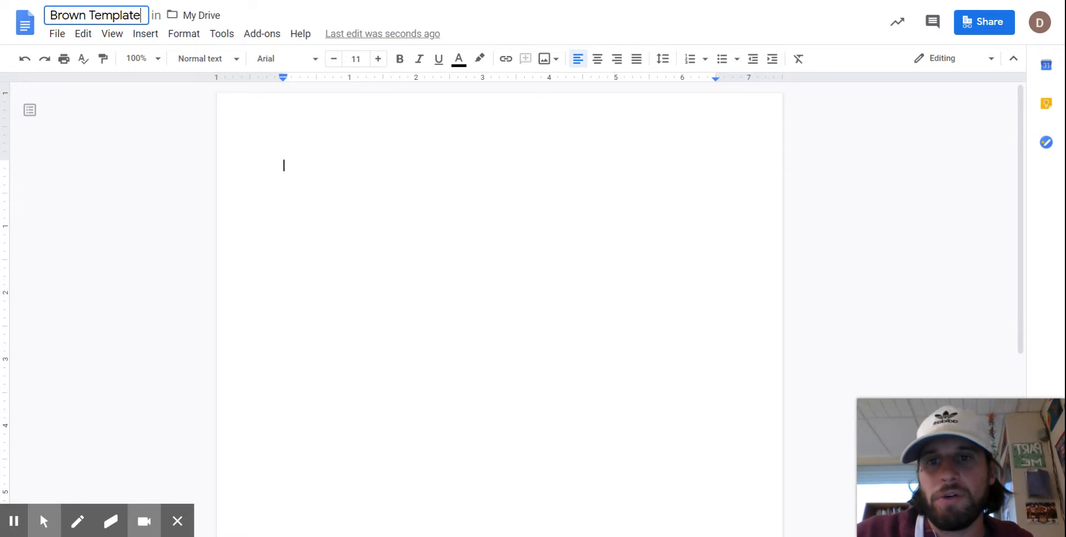
pyautogui.click(406, 145)
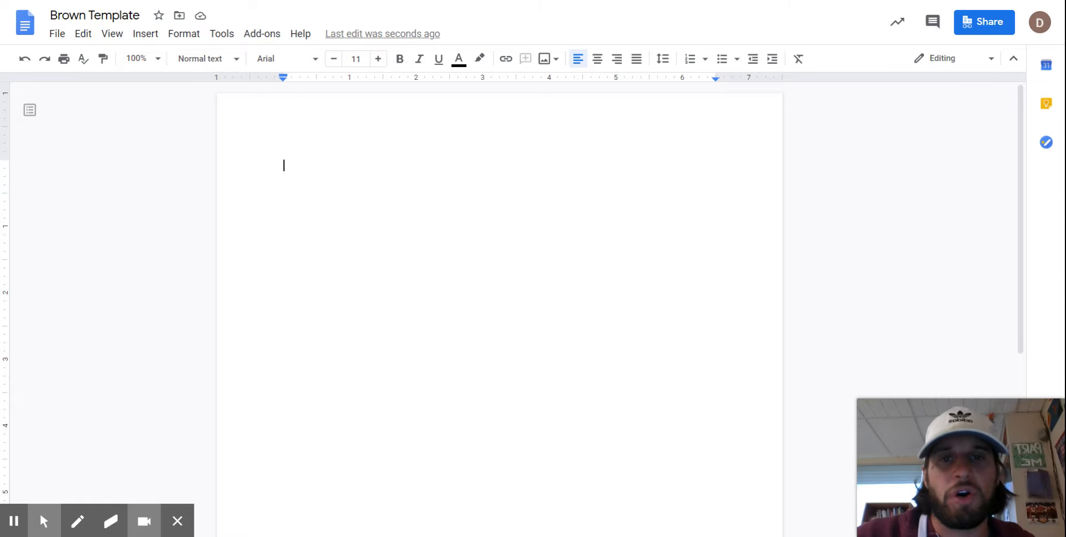
# Open the page header, insert an automatic page number starting on the first page, and right-align it
pyautogui.doubleClick(455, 135)
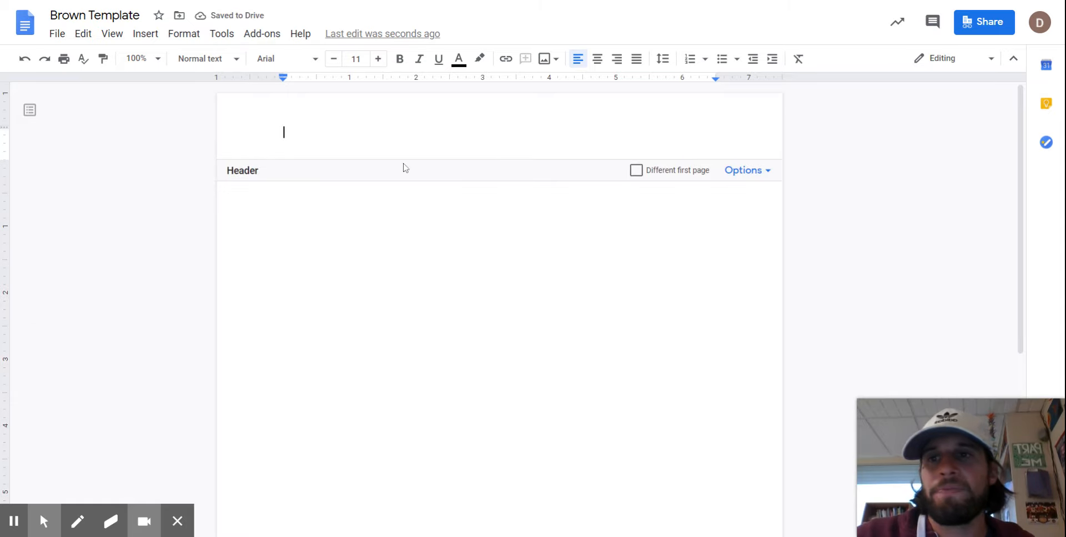
pyautogui.click(145, 34)
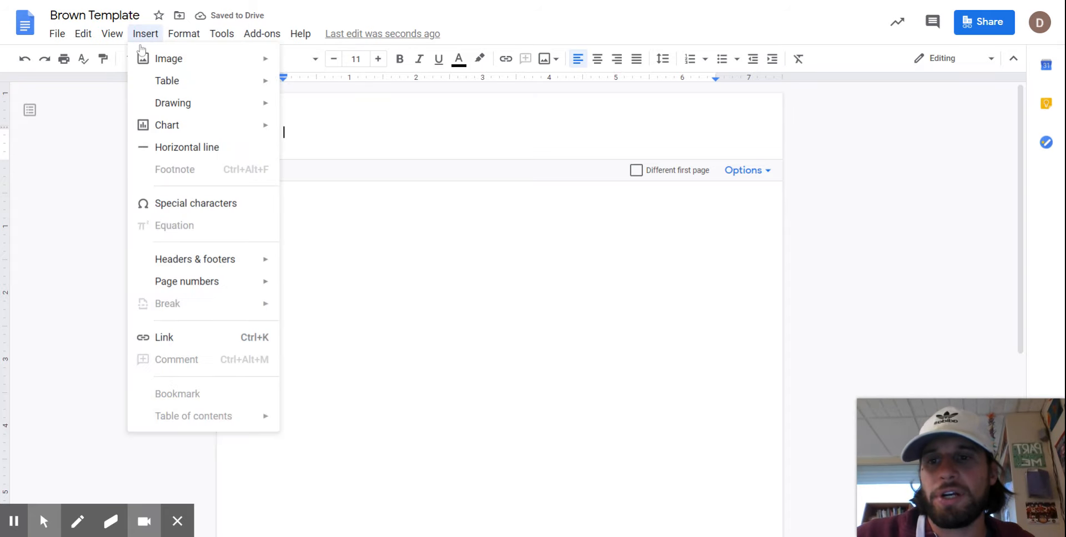
pyautogui.moveTo(236, 287)
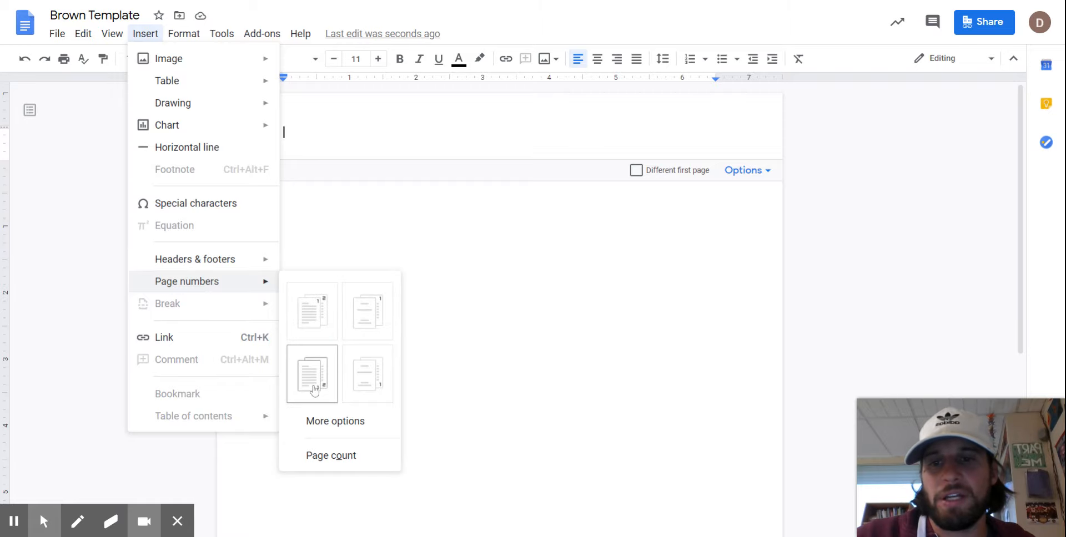
pyautogui.click(321, 312)
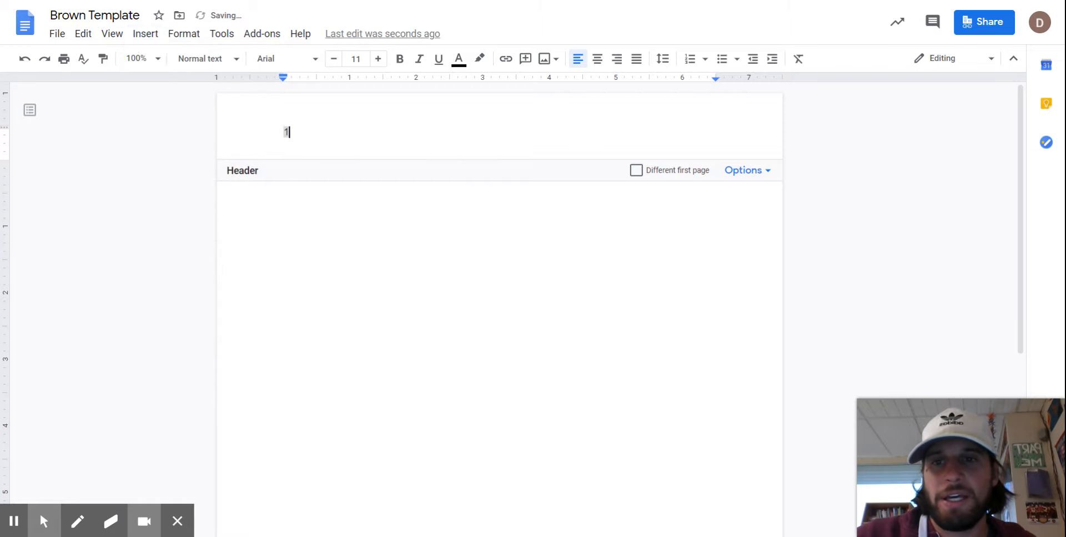
pyautogui.click(286, 131)
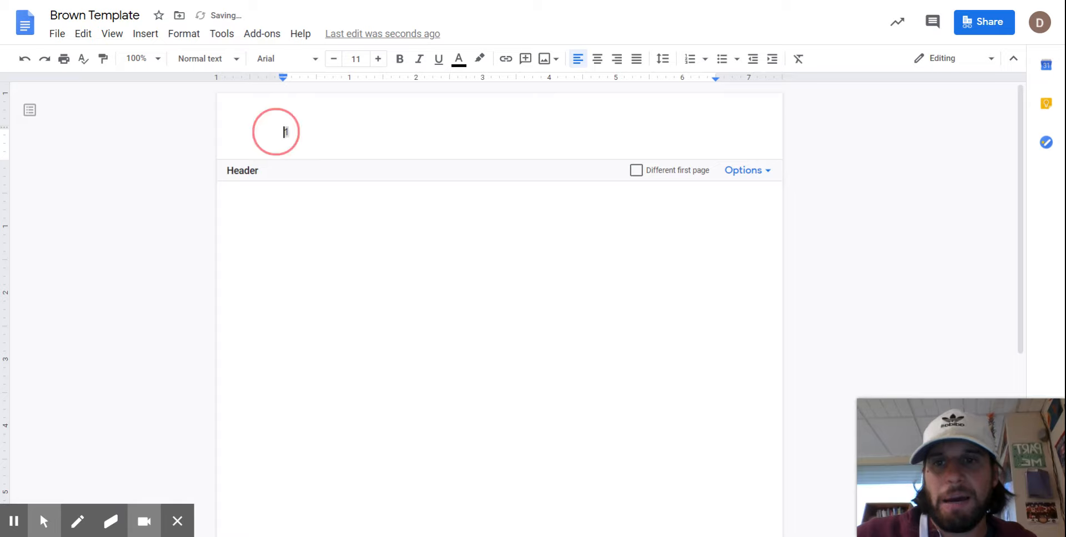
pyautogui.click(618, 61)
# Add the placeholder text "Last Name" and a space before the page number in the header
pyautogui.click(711, 132)
pyautogui.click(711, 132)
pyautogui.write('Last J')
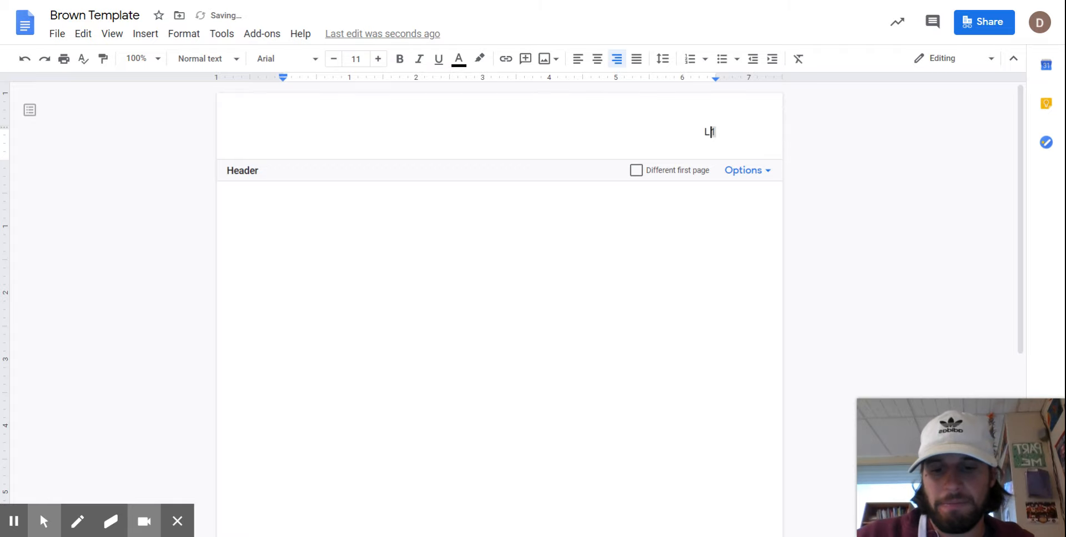
pyautogui.press('BackSpace')
pyautogui.write('Name')
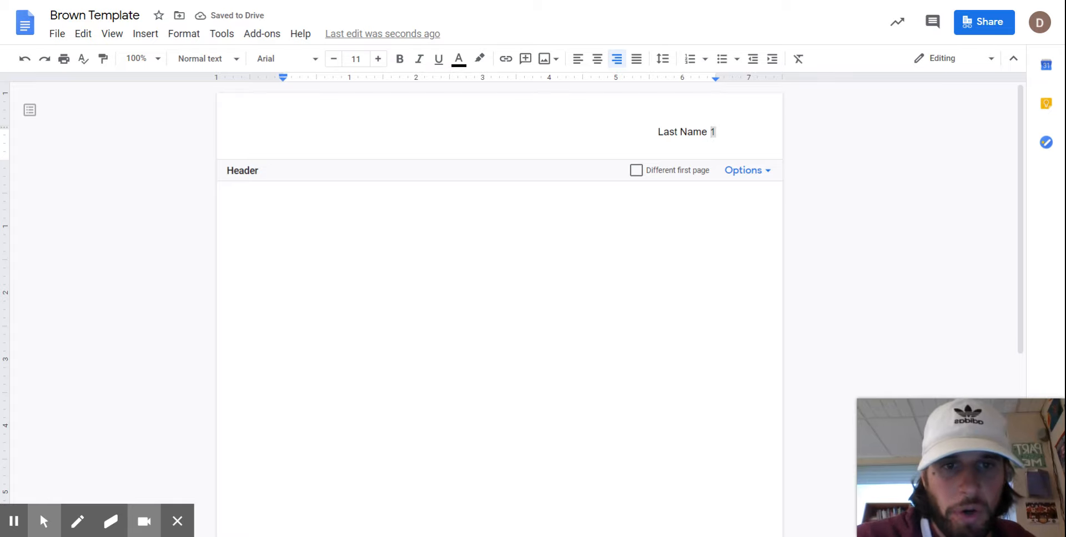
# Format the whole header line, including the page number, in Times New Roman at size 12
pyautogui.moveTo(632, 135); pyautogui.dragTo(788, 135)
pyautogui.click(380, 59)
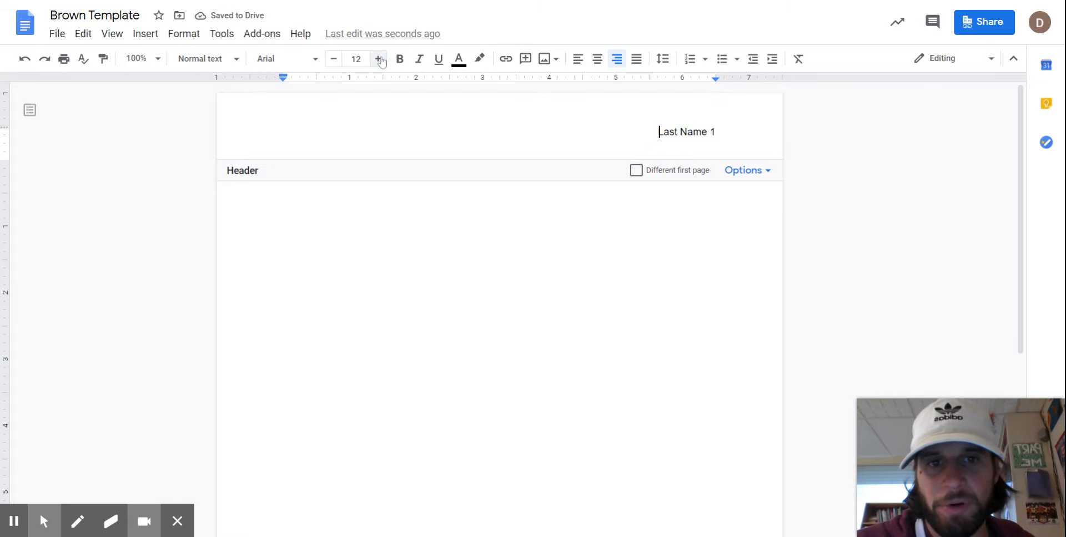
pyautogui.click(664, 133)
pyautogui.moveTo(654, 133); pyautogui.dragTo(742, 132)
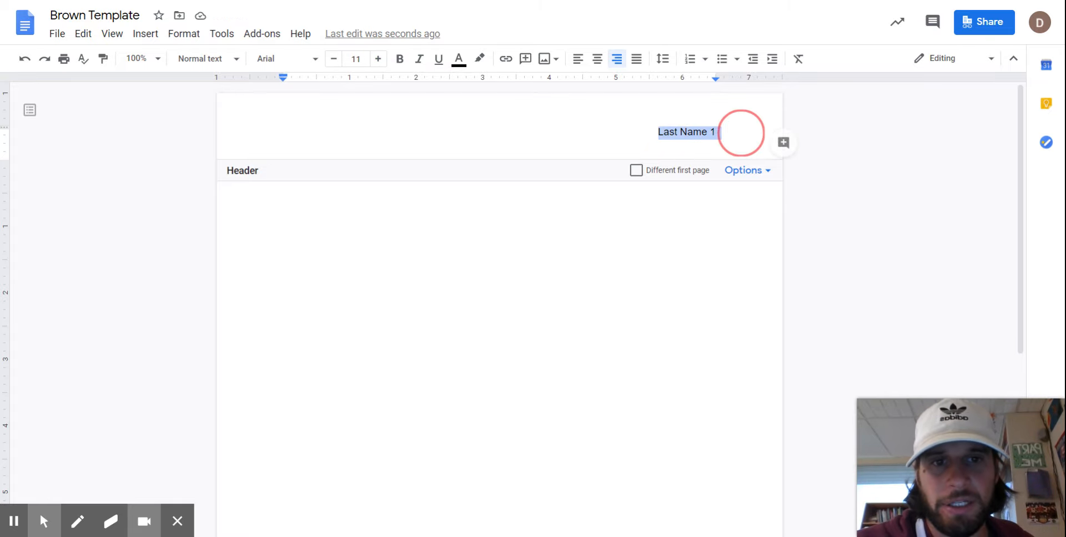
pyautogui.click(378, 58)
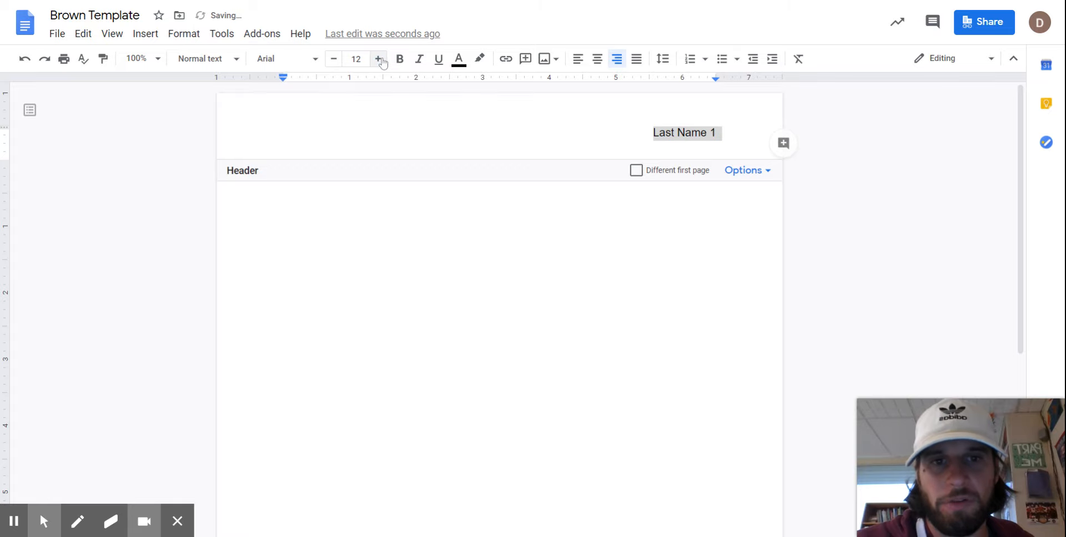
pyautogui.click(314, 59)
pyautogui.click(306, 142)
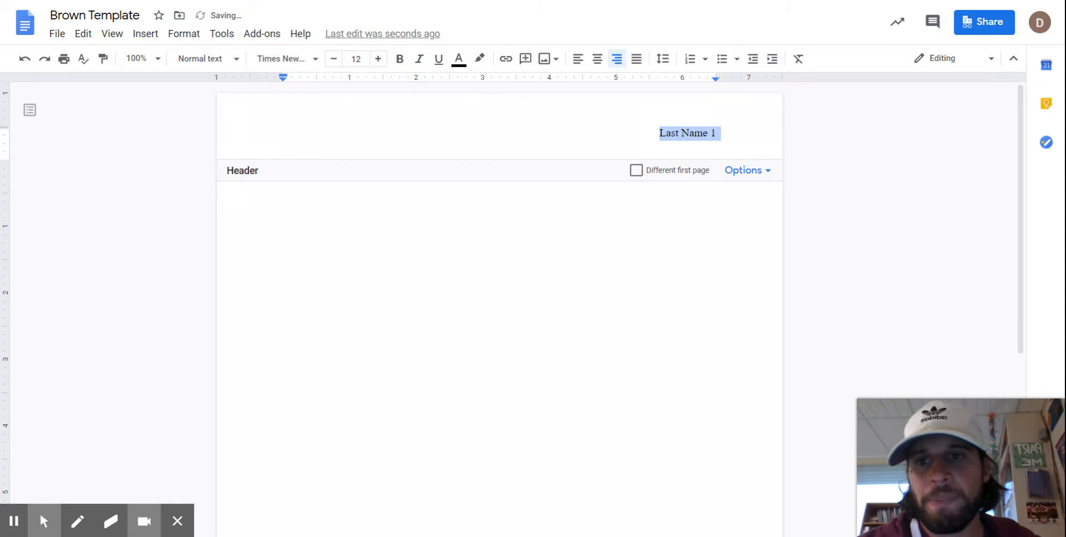
# Set the document body's text to Times New Roman at size 12
pyautogui.click(323, 215)
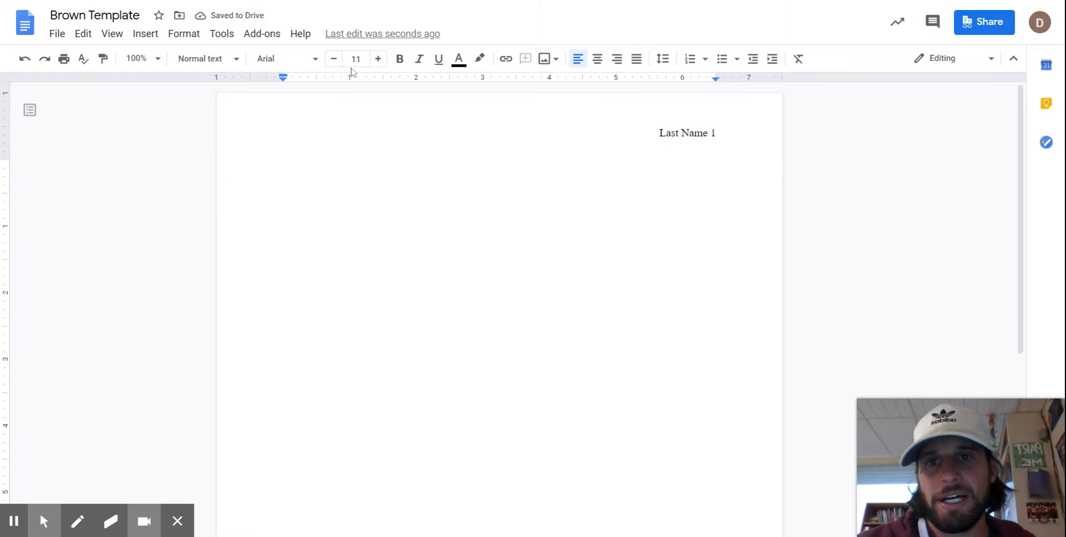
pyautogui.click(379, 60)
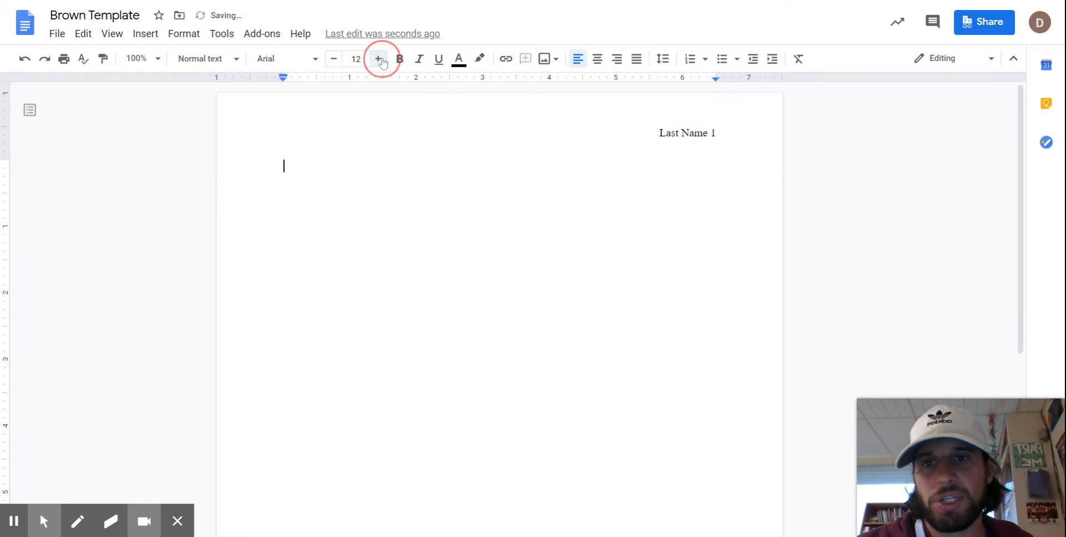
pyautogui.click(314, 59)
pyautogui.click(309, 142)
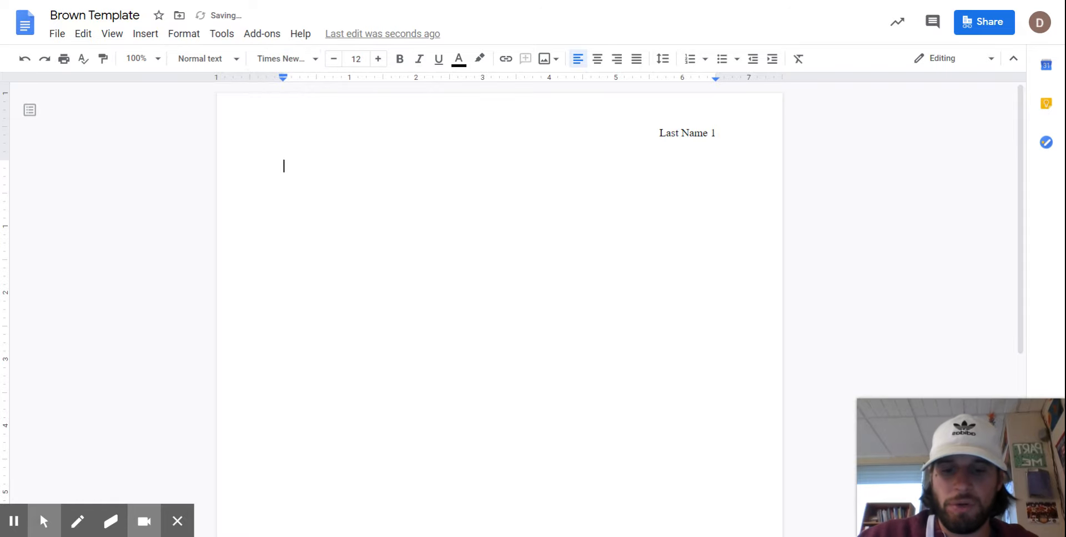
# Enter a four-line heading in the body: "First and Last Name", "Teacher's Name", "Class" and "Date"
pyautogui.write('First and L')
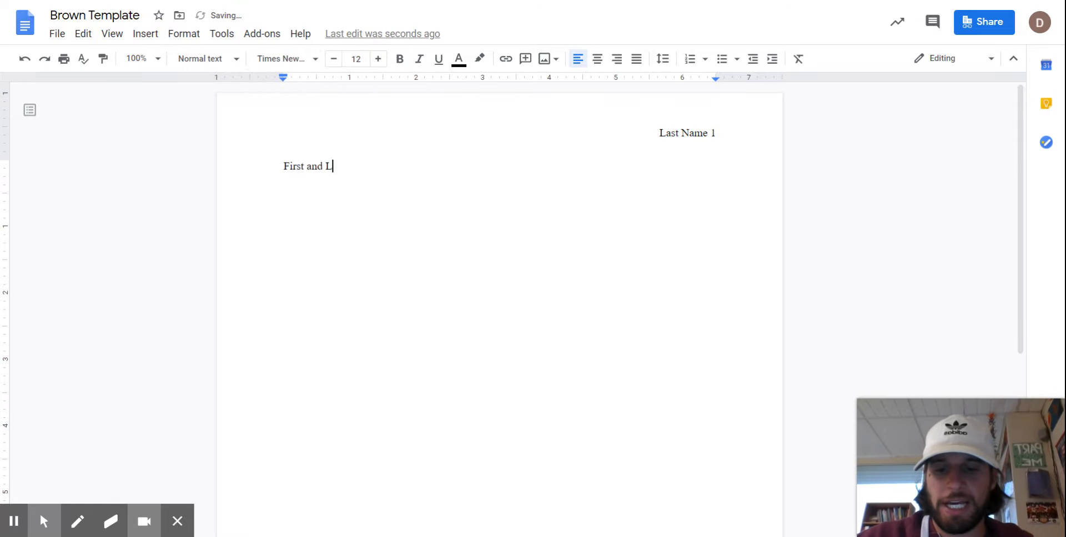
pyautogui.write('ast Name')
pyautogui.press('Return')
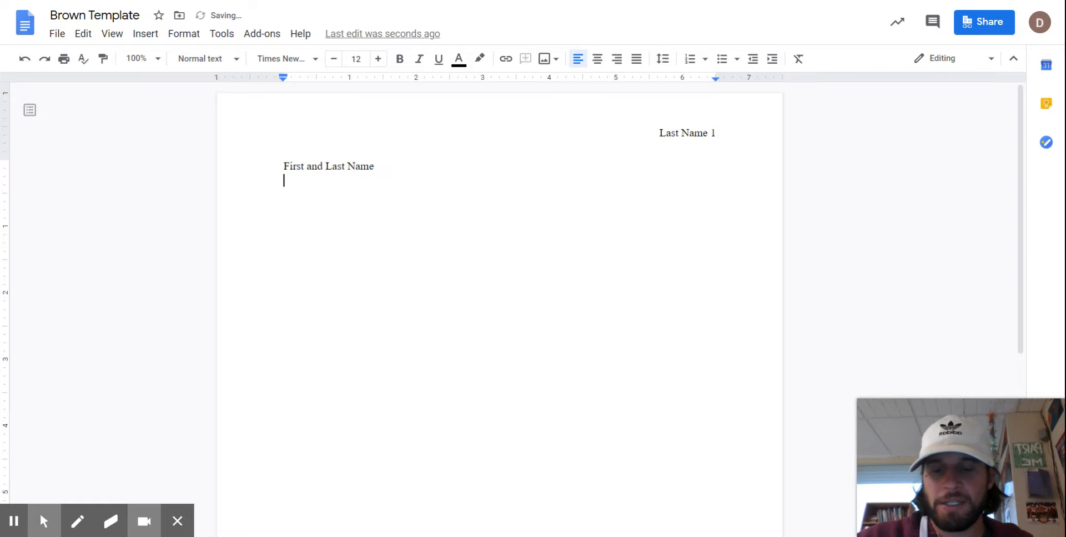
pyautogui.write('Teac')
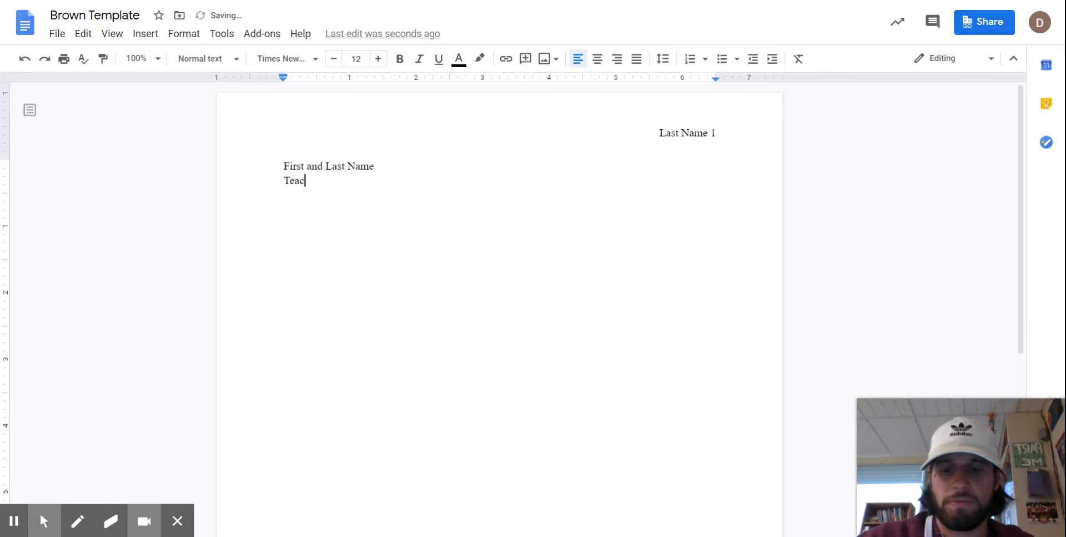
pyautogui.write("her's Name")
pyautogui.press('Return')
pyautogui.write('Class')
pyautogui.press('Return')
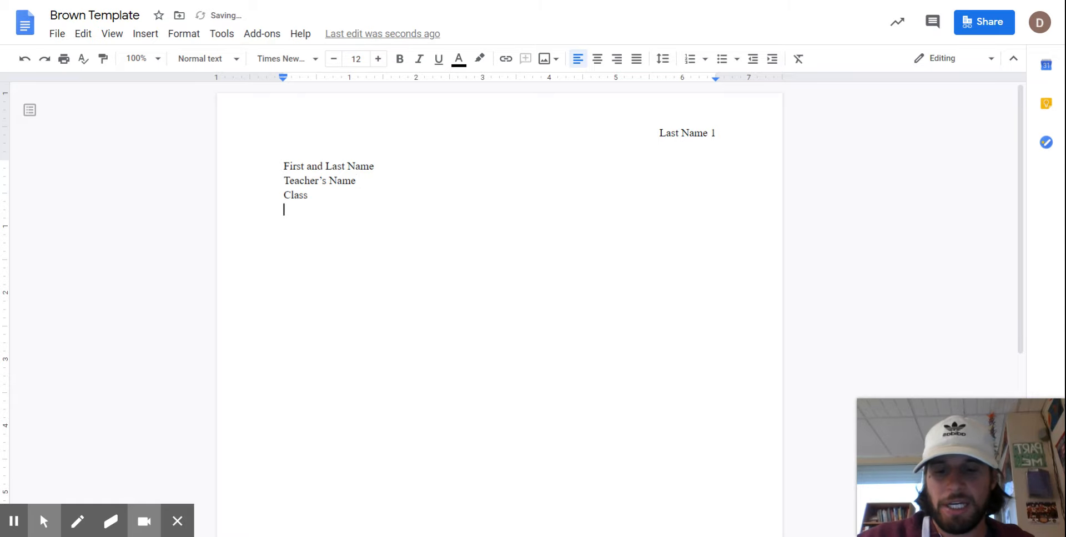
pyautogui.write('Date')
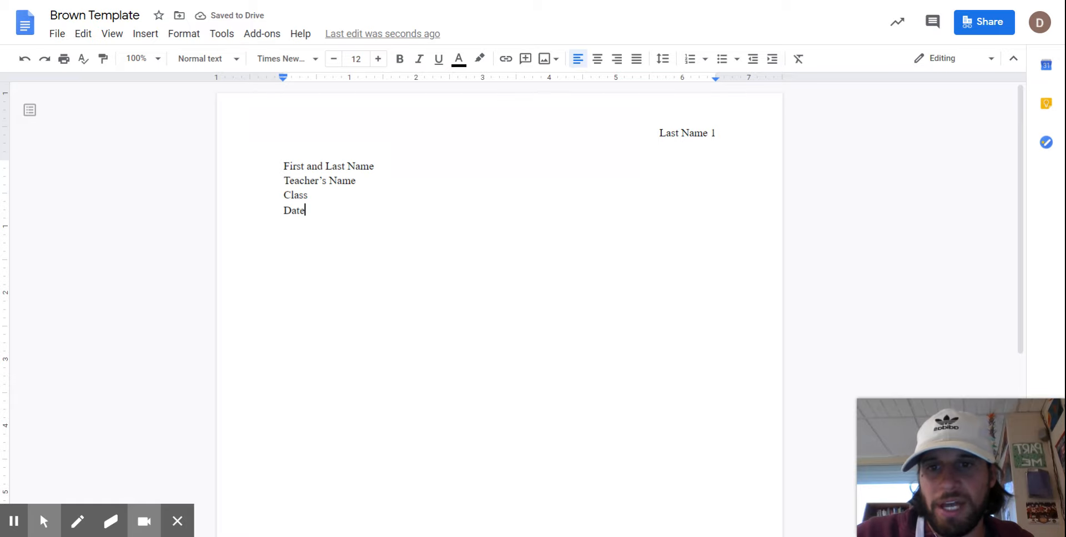
# Replace the first two heading placeholders with the student's full name and the teacher's title and last name
pyautogui.moveTo(284, 166); pyautogui.dragTo(407, 166)
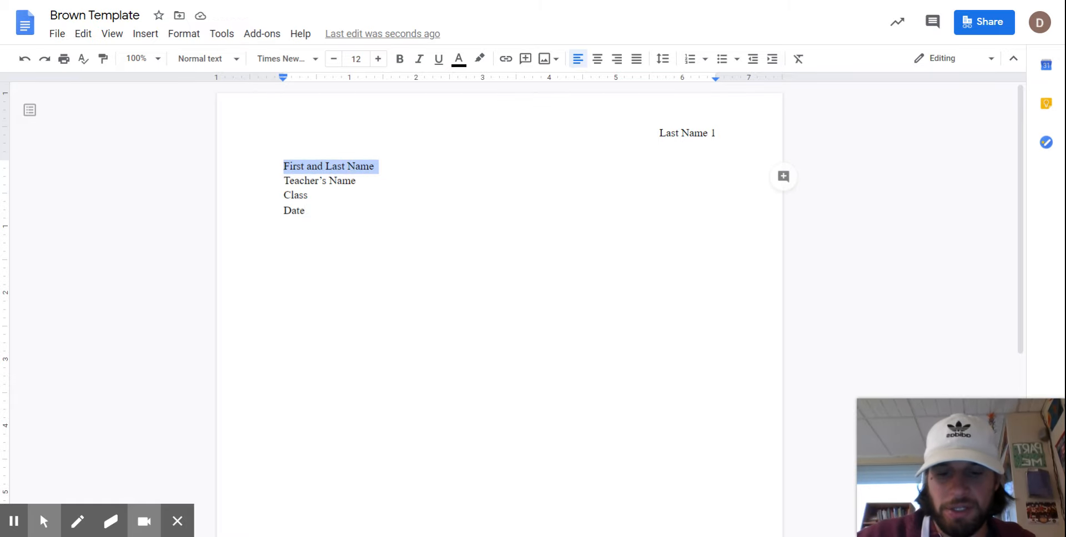
pyautogui.write('Bob Sm')
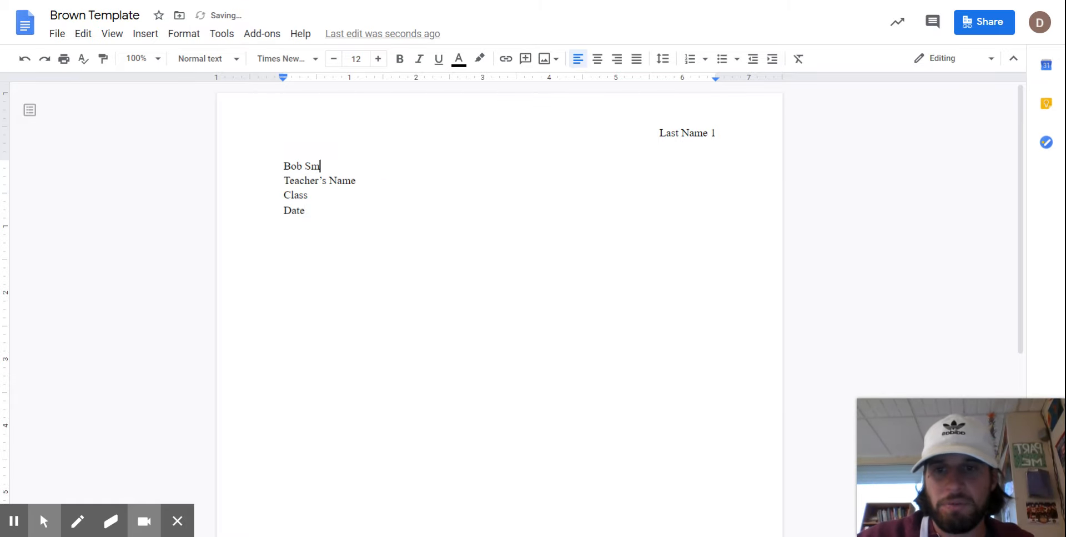
pyautogui.write('ith')
pyautogui.click(331, 181)
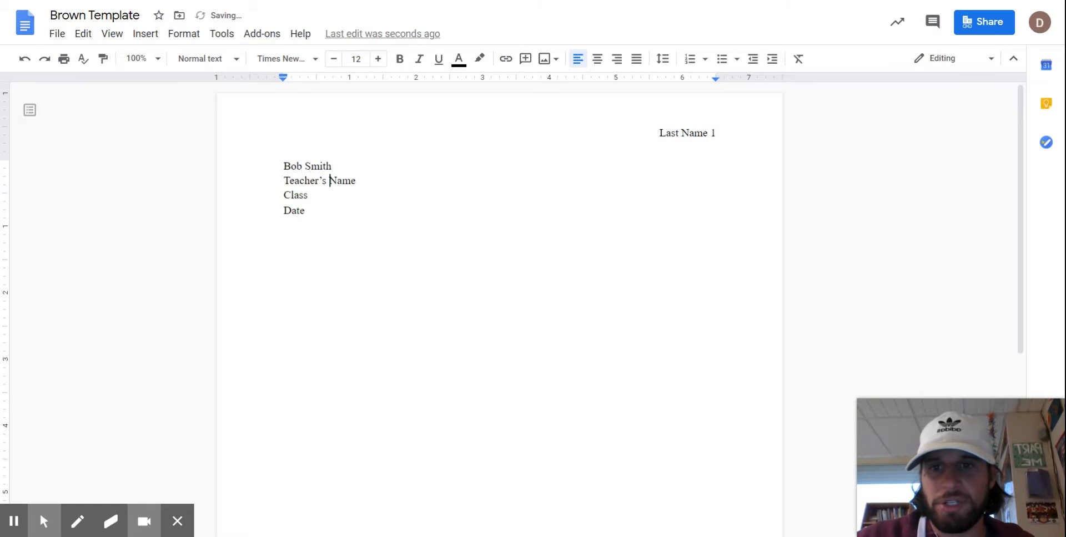
pyautogui.moveTo(356, 181); pyautogui.dragTo(265, 181)
pyautogui.write('Mr. Brown')
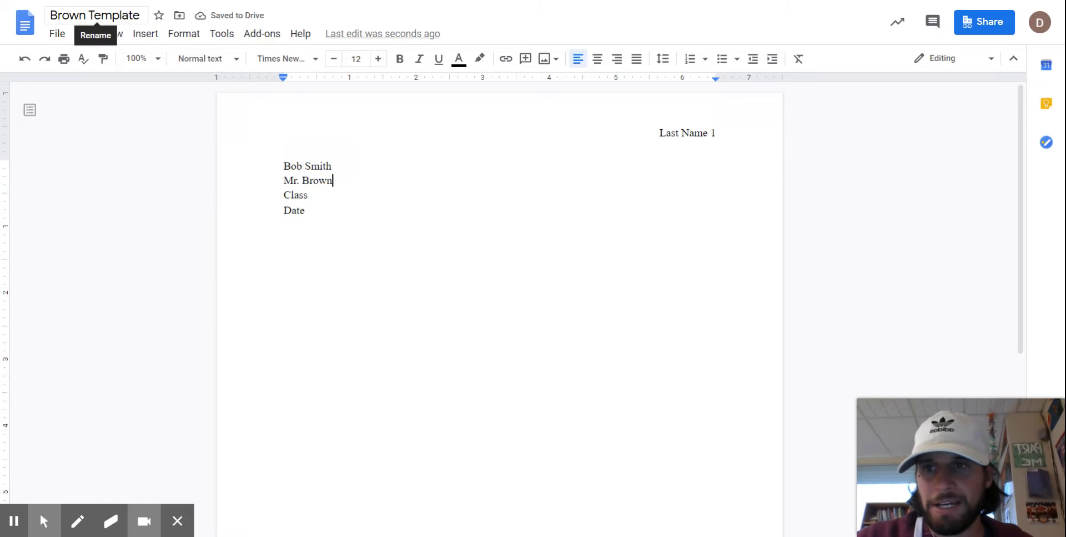
# Replace the last name in the document title with the sample student's last name, keeping the word "Template"
pyautogui.click(86, 15)
pyautogui.moveTo(86, 15); pyautogui.dragTo(49, 16)
pyautogui.write('Smith')
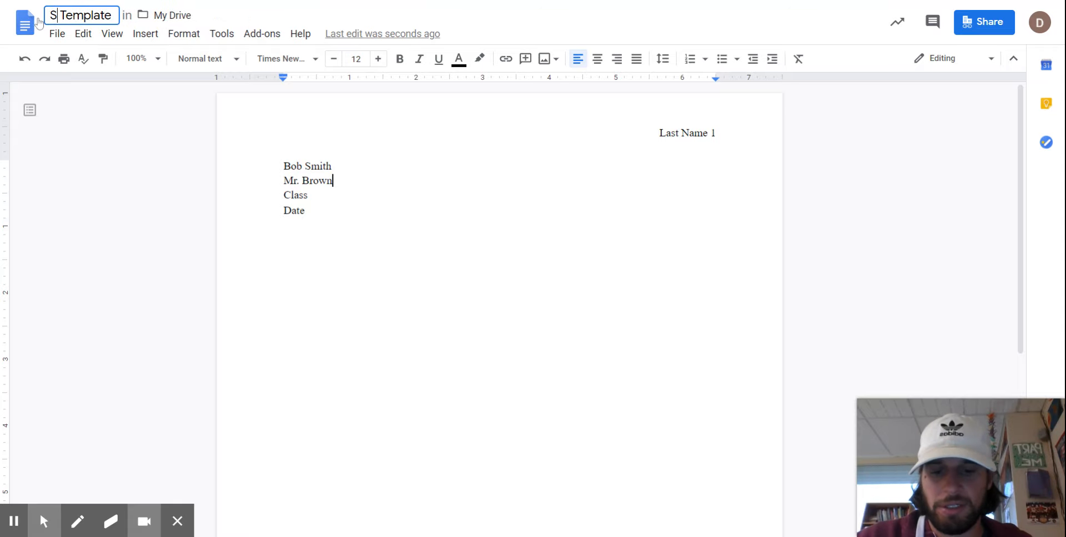
pyautogui.press('Return')
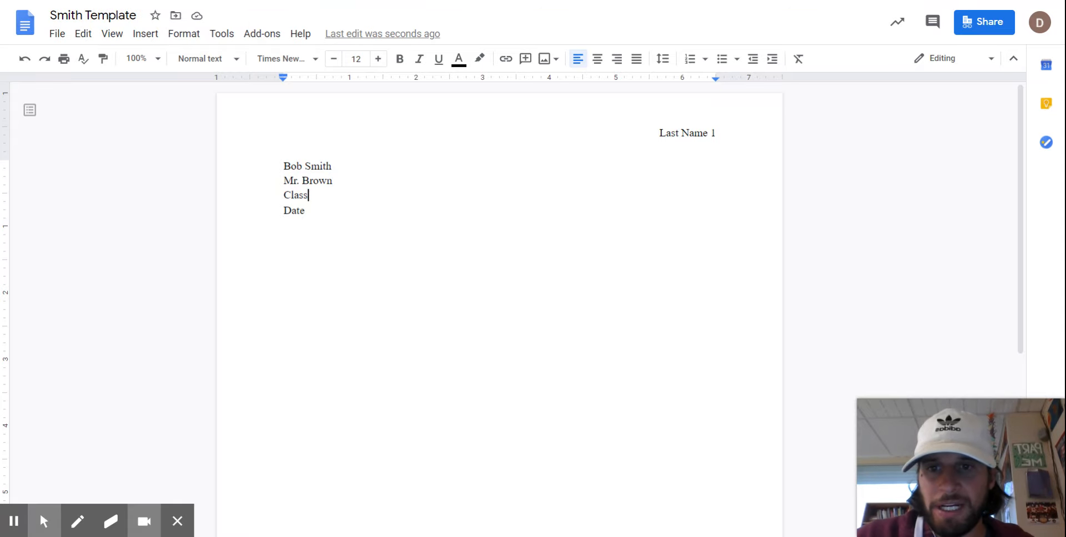
# Replace the "Class" placeholder with "Humanities English: Period 3", correcting its misspelled words
pyautogui.moveTo(320, 198); pyautogui.dragTo(267, 197)
pyautogui.write('Humanities')
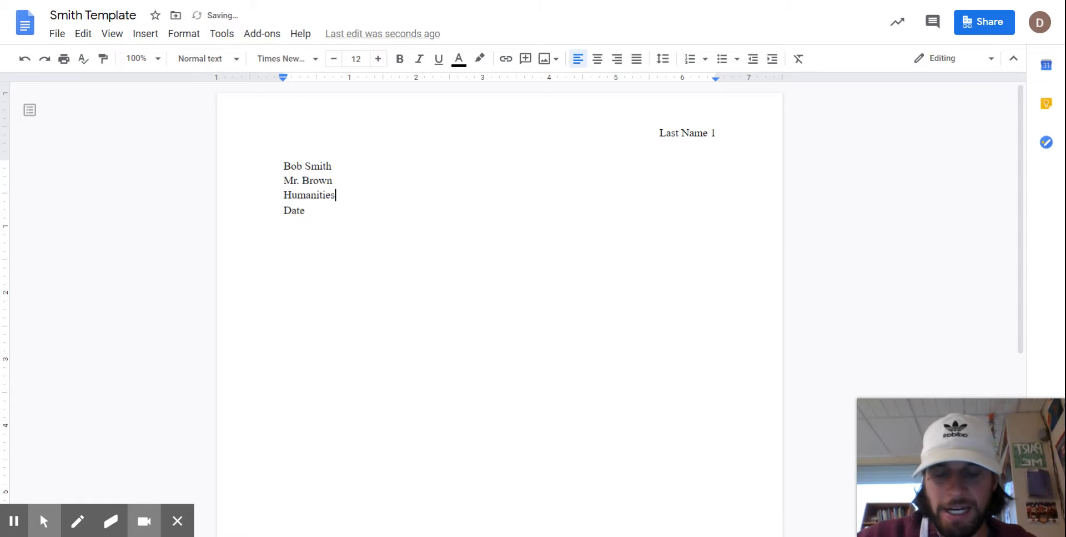
pyautogui.write(' Engl')
pyautogui.press('BackSpace')
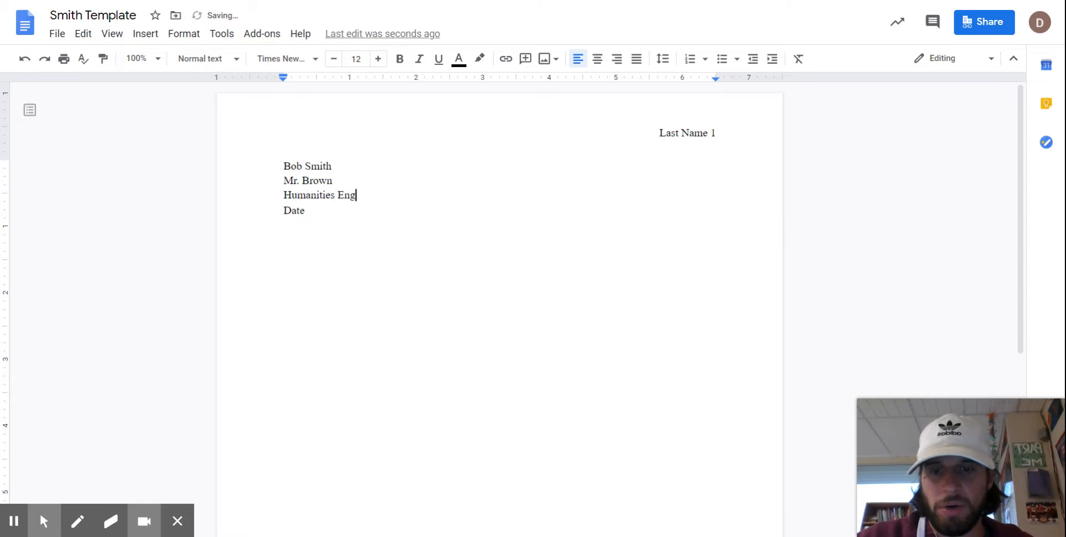
pyautogui.write('ish: Periodm3')
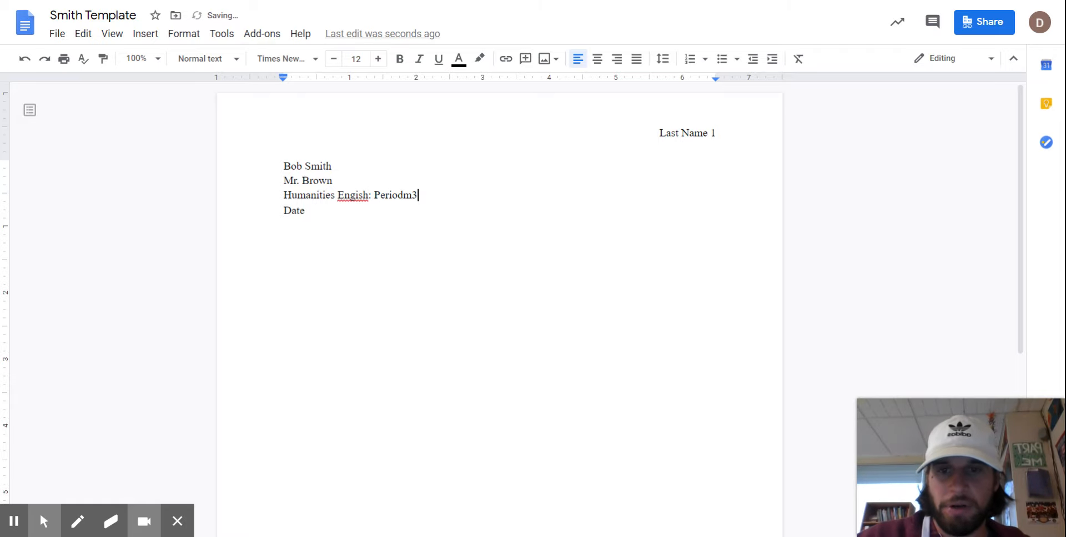
pyautogui.click(356, 195)
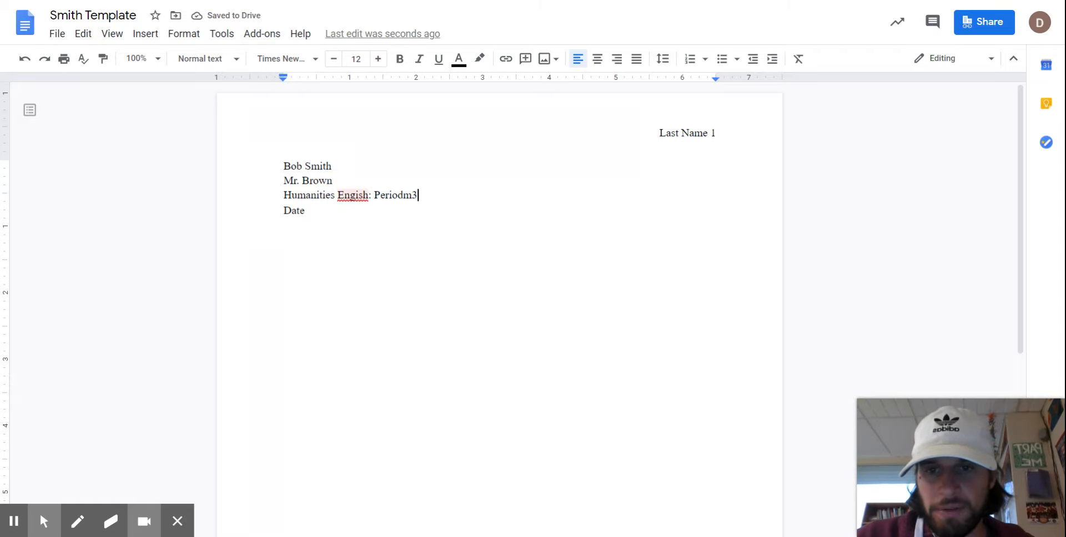
pyautogui.click(361, 182)
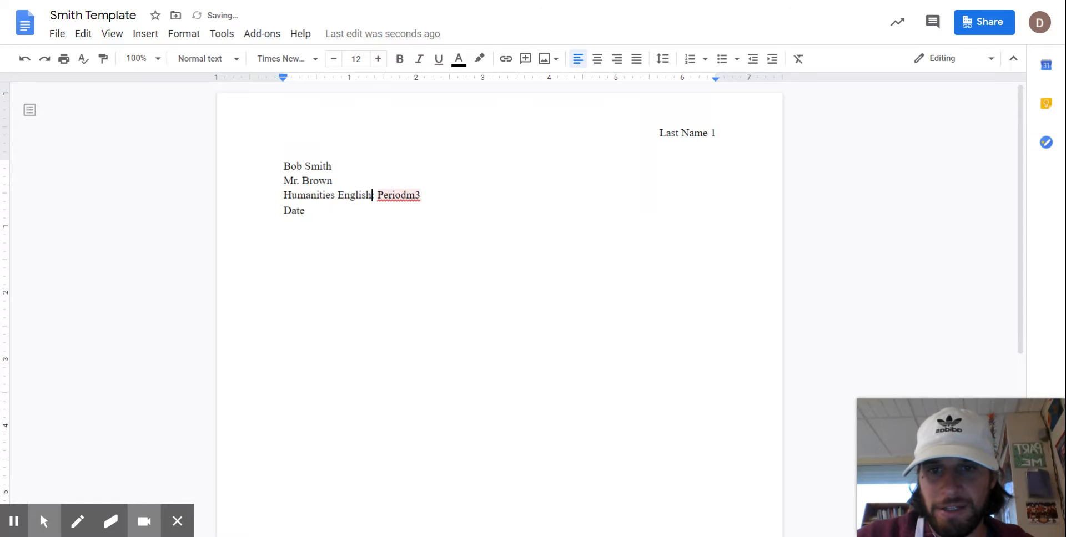
pyautogui.click(407, 195)
pyautogui.click(403, 178)
# Replace the "Date" placeholder in the heading with "10 October 2020"
pyautogui.click(325, 214)
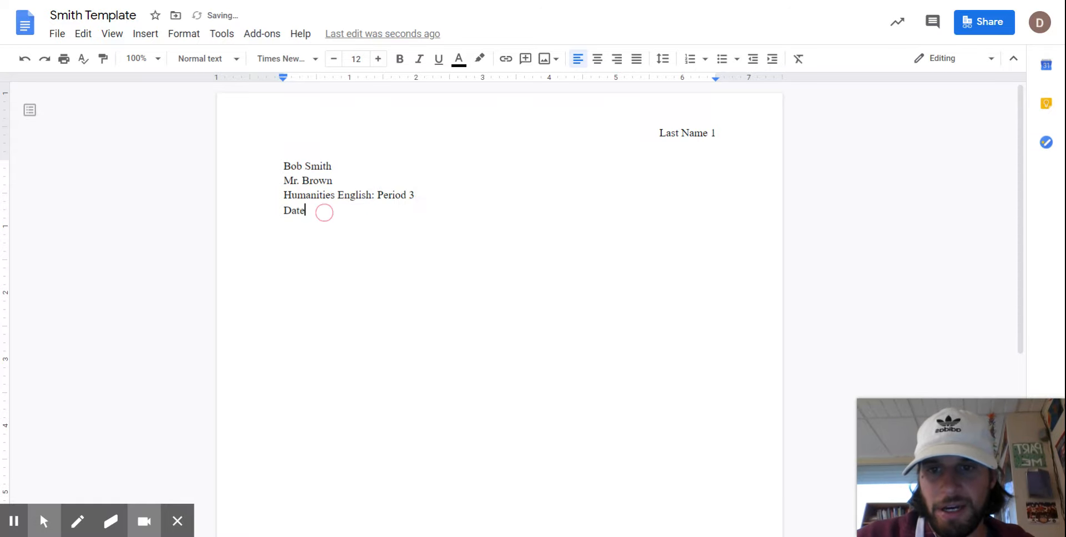
pyautogui.moveTo(316, 214); pyautogui.dragTo(242, 215)
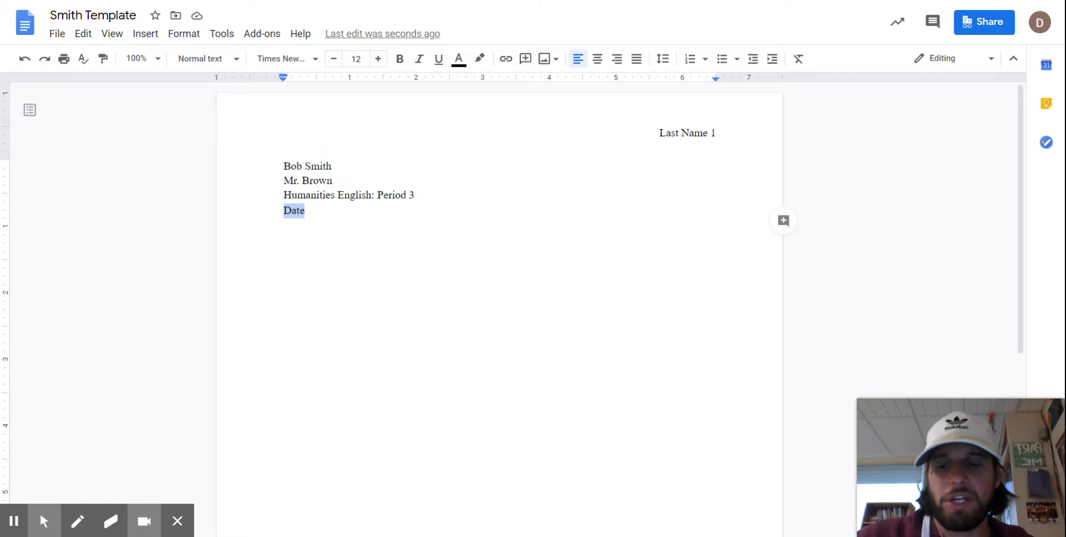
pyautogui.write('10')
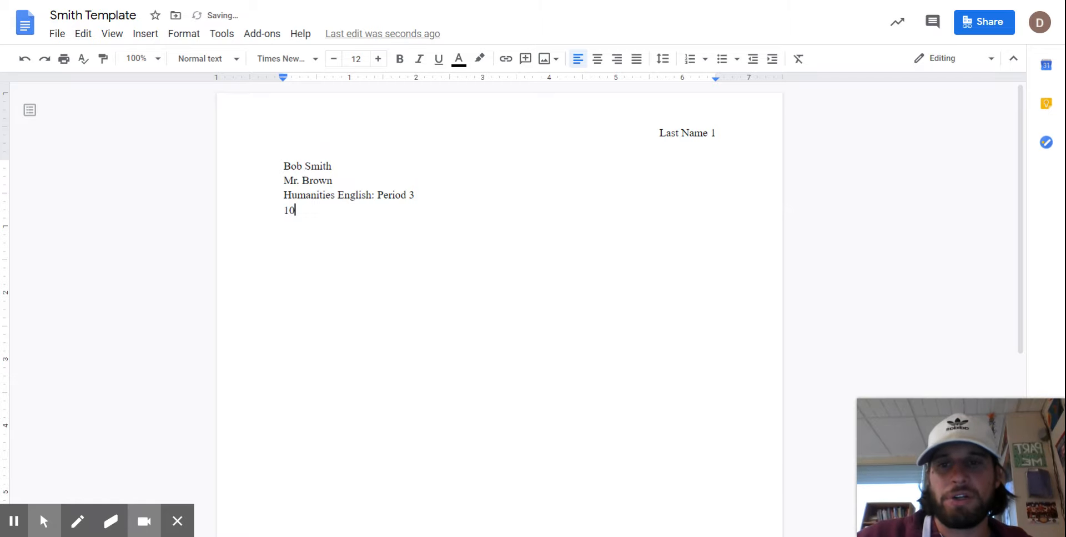
pyautogui.write(' Octo')
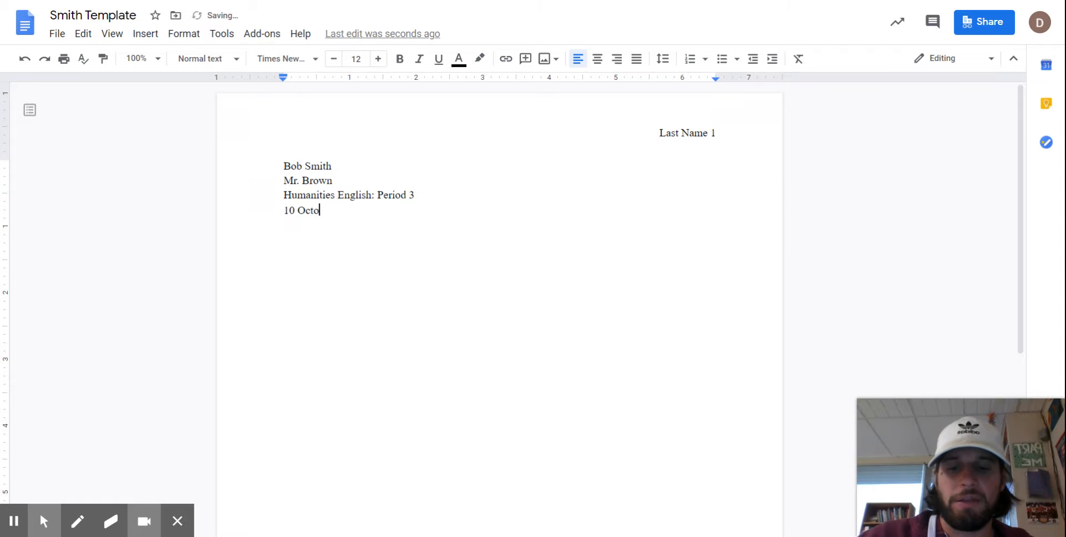
pyautogui.write('ber 2020')
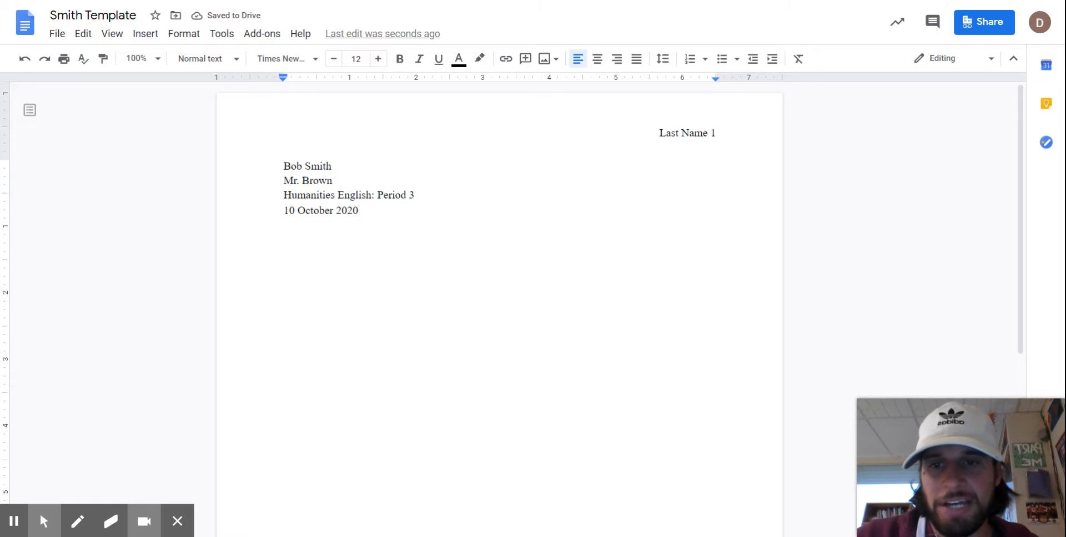
pyautogui.moveTo(333, 211); pyautogui.dragTo(296, 212)
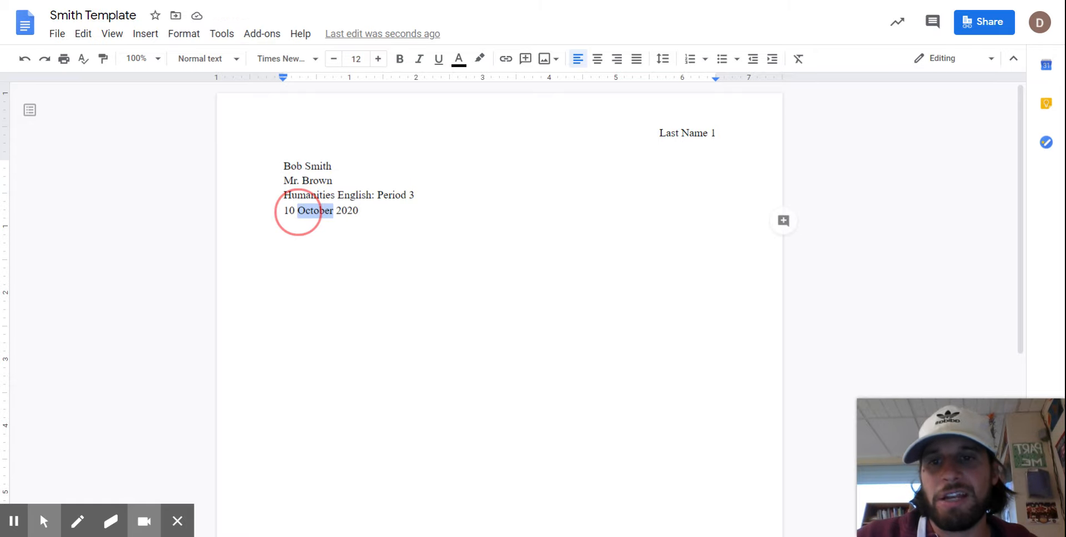
pyautogui.click(375, 211)
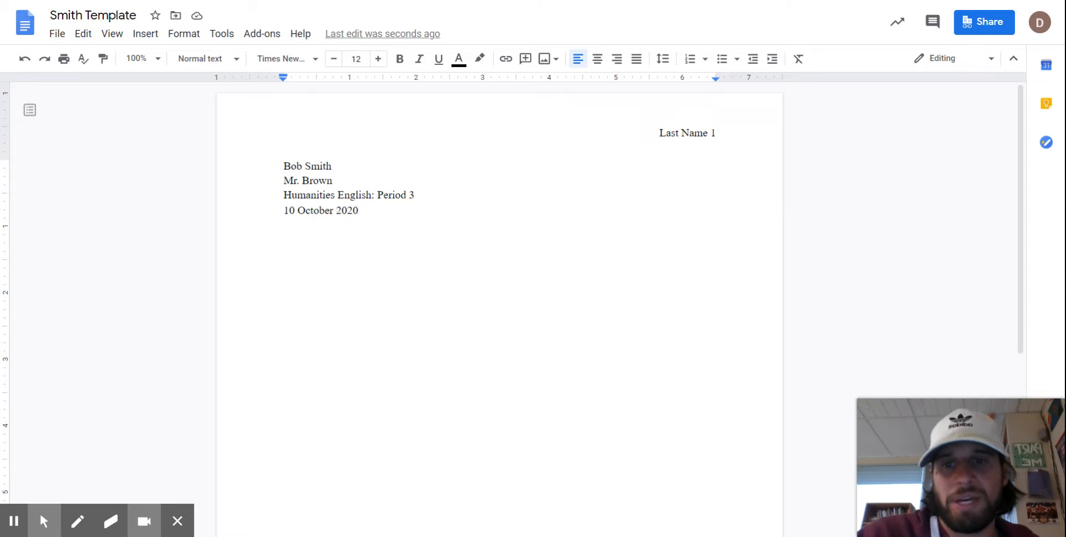
# Replace the "Last Name" placeholder in the page header with the student's last name, keeping the page number
pyautogui.click(297, 163)
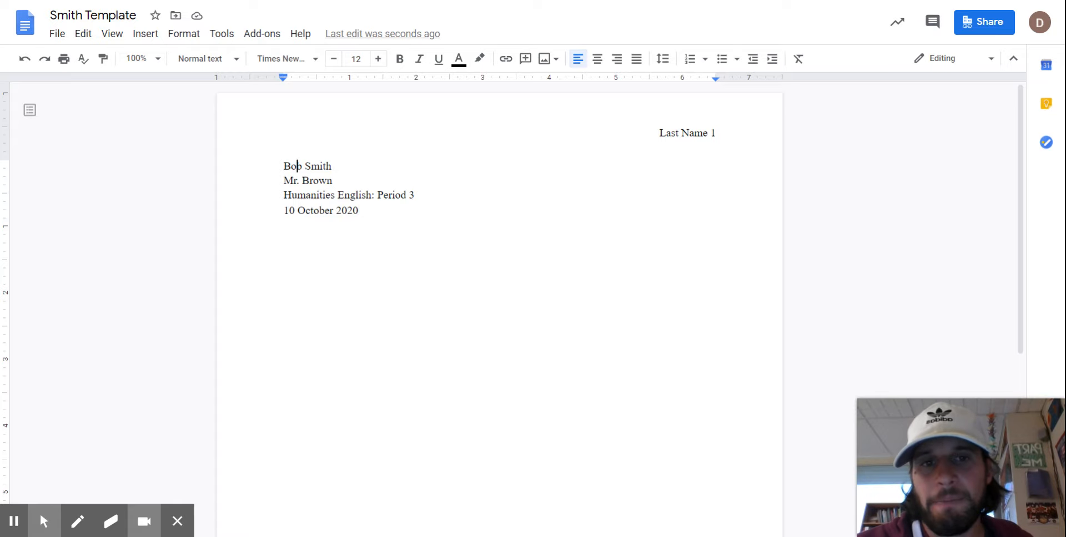
pyautogui.doubleClick(694, 133)
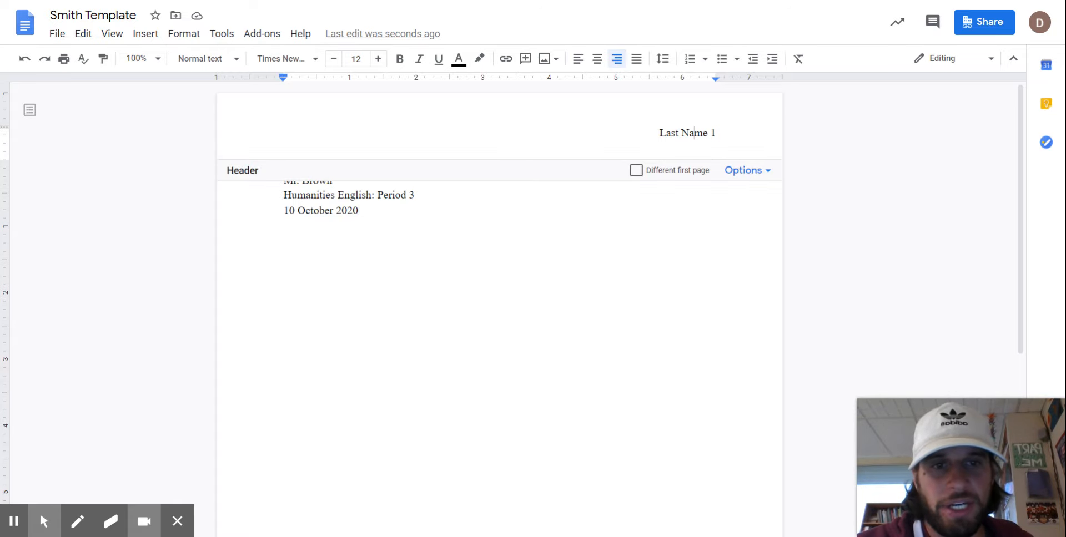
pyautogui.moveTo(708, 134); pyautogui.dragTo(647, 134)
pyautogui.write('Smith')
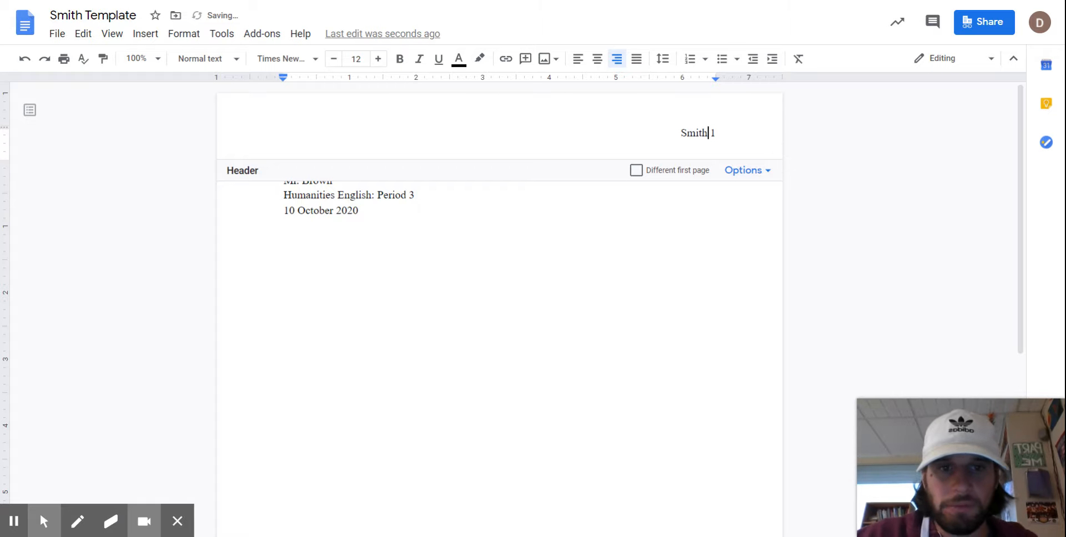
pyautogui.doubleClick(361, 211)
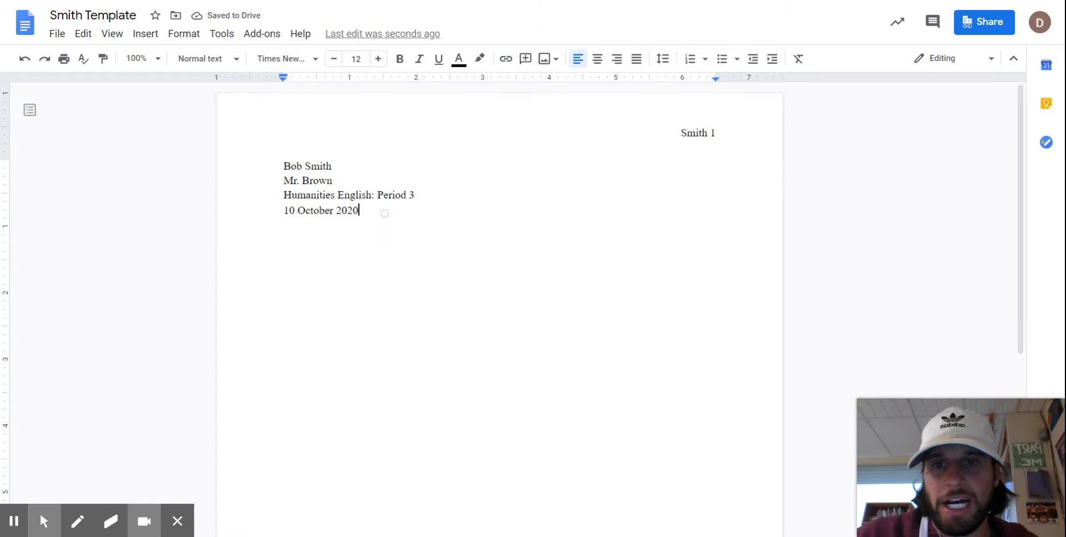
# Set the line spacing of the four heading lines to double
pyautogui.moveTo(381, 211); pyautogui.dragTo(267, 162)
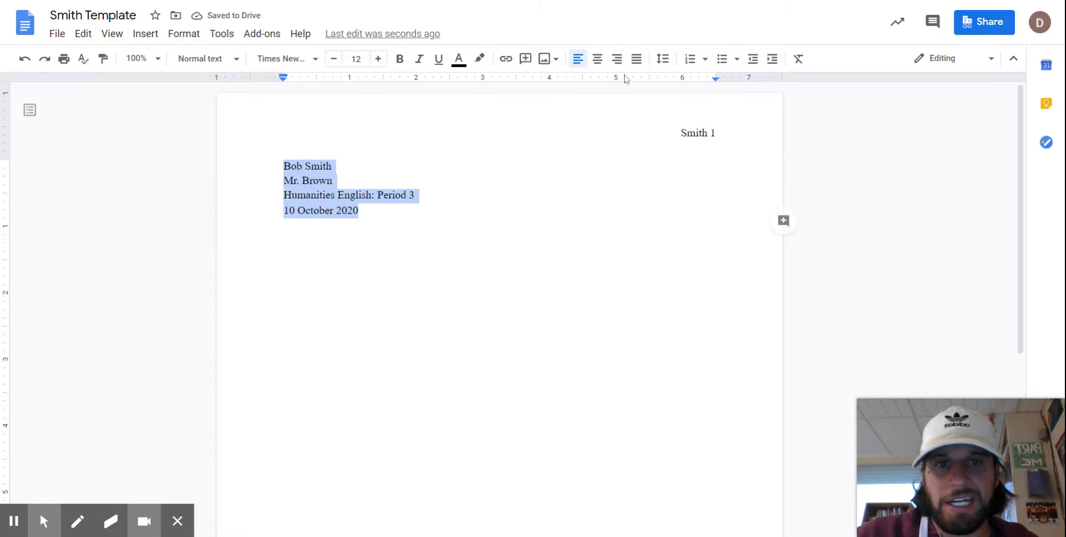
pyautogui.click(664, 59)
pyautogui.click(693, 149)
pyautogui.click(402, 250)
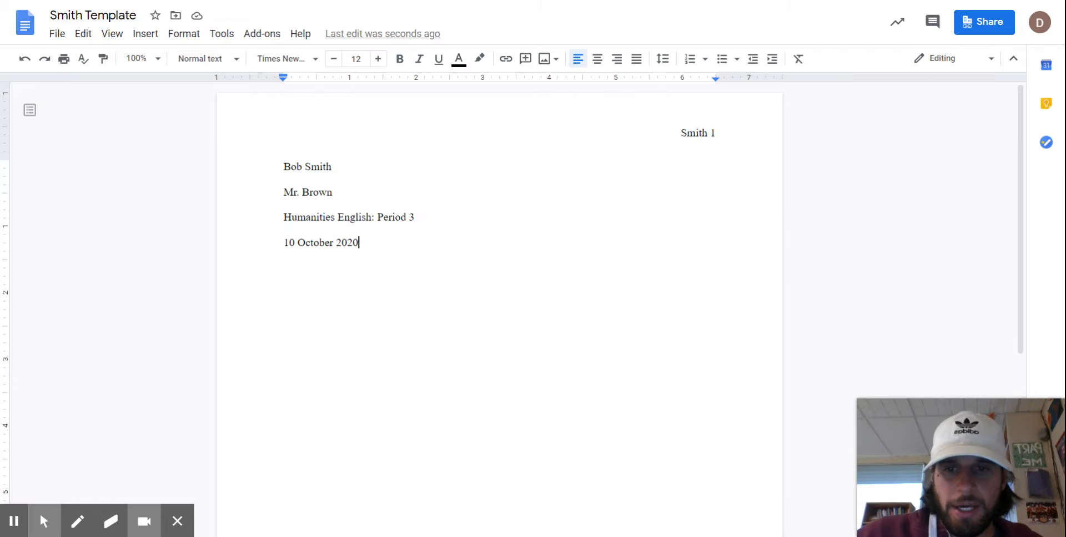
pyautogui.press('Return')
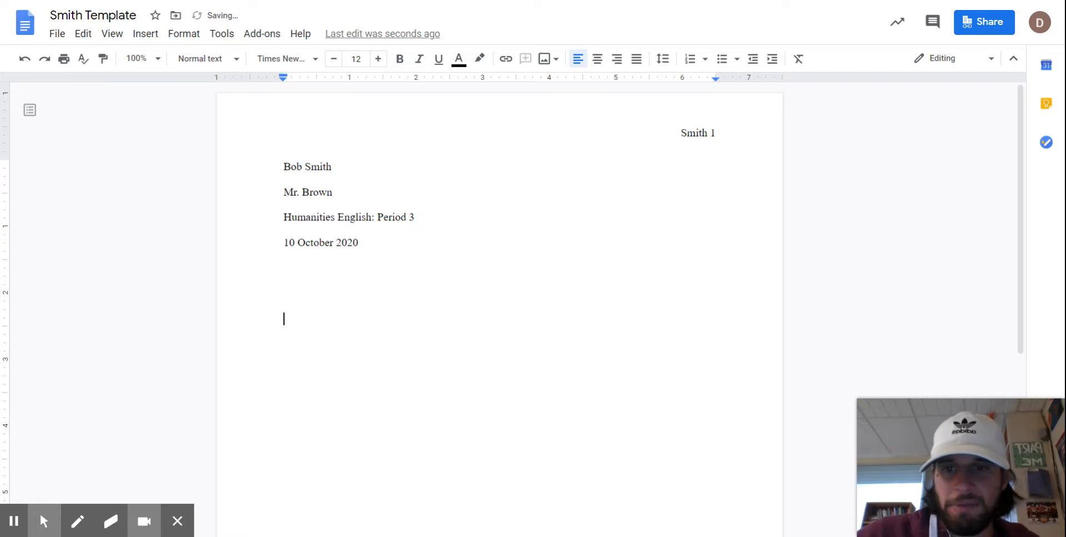
pyautogui.press('BackSpace')
pyautogui.press('BackSpace')
pyautogui.press('BackSpace')
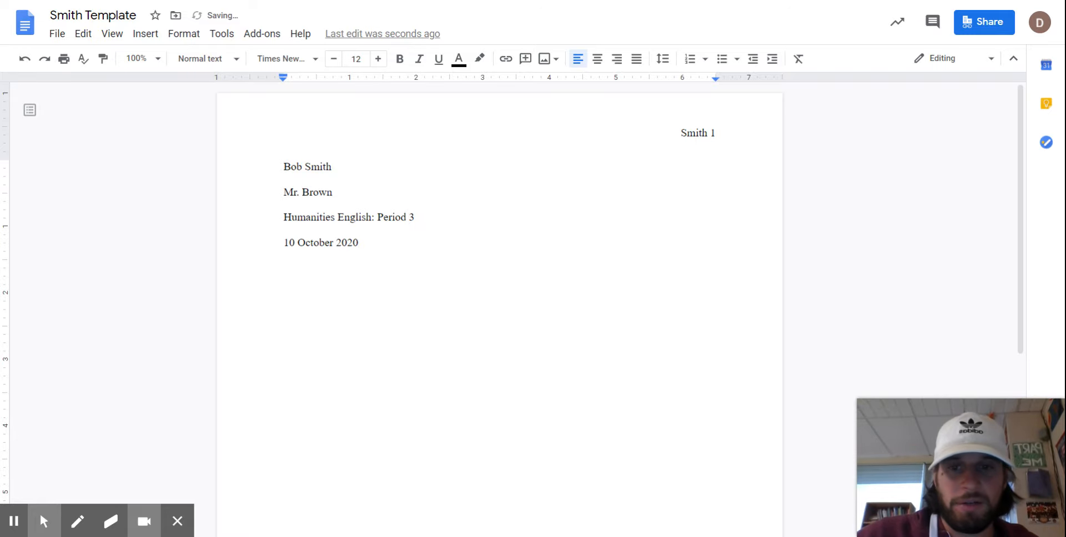
# Add a centred line reading "Title" directly below the date
pyautogui.press('Return')
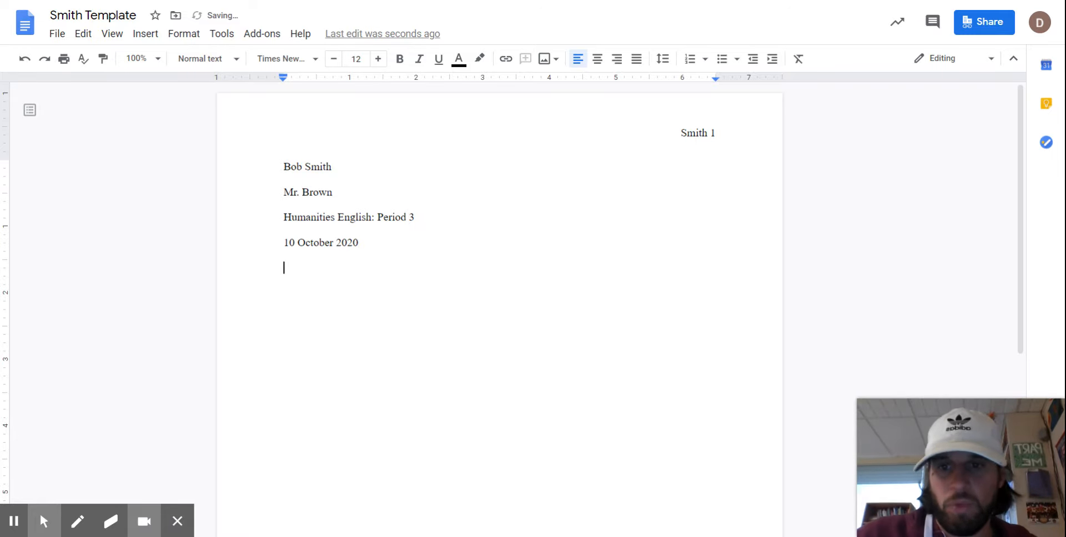
pyautogui.click(599, 61)
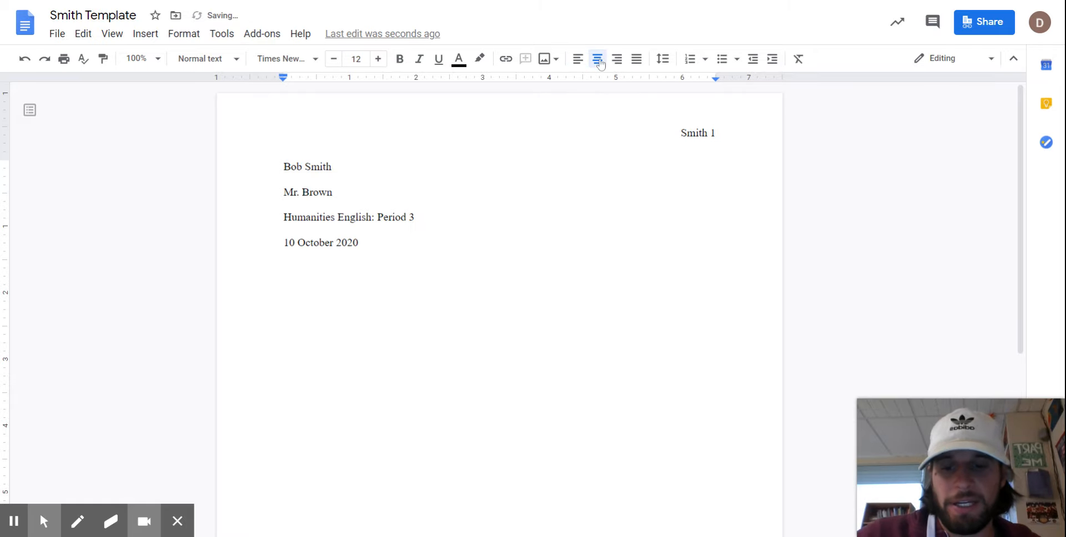
pyautogui.write('Title')
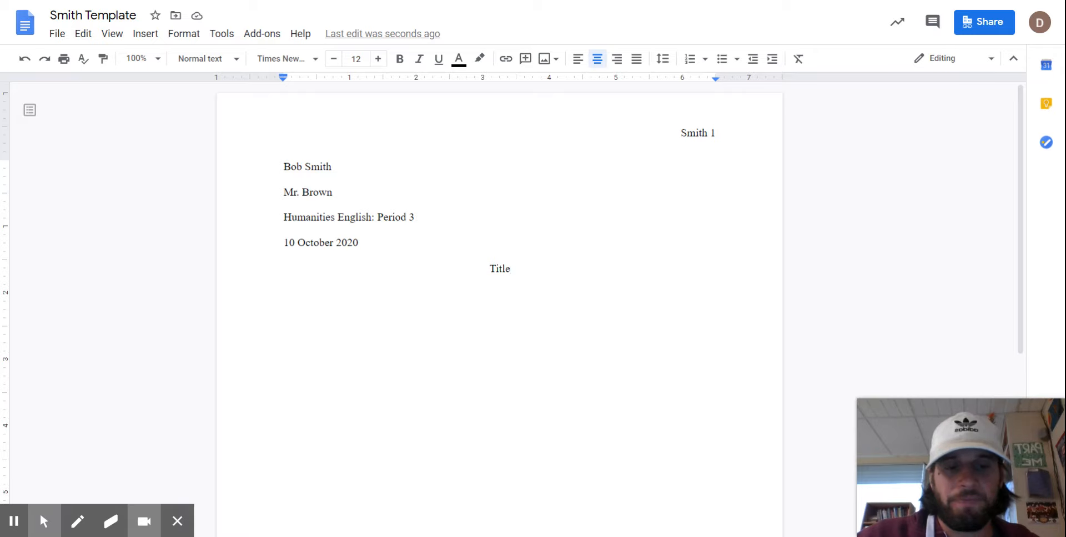
# Add a left-aligned paragraph with an indented first line reading "Begin typing...." below the title
pyautogui.press('Return')
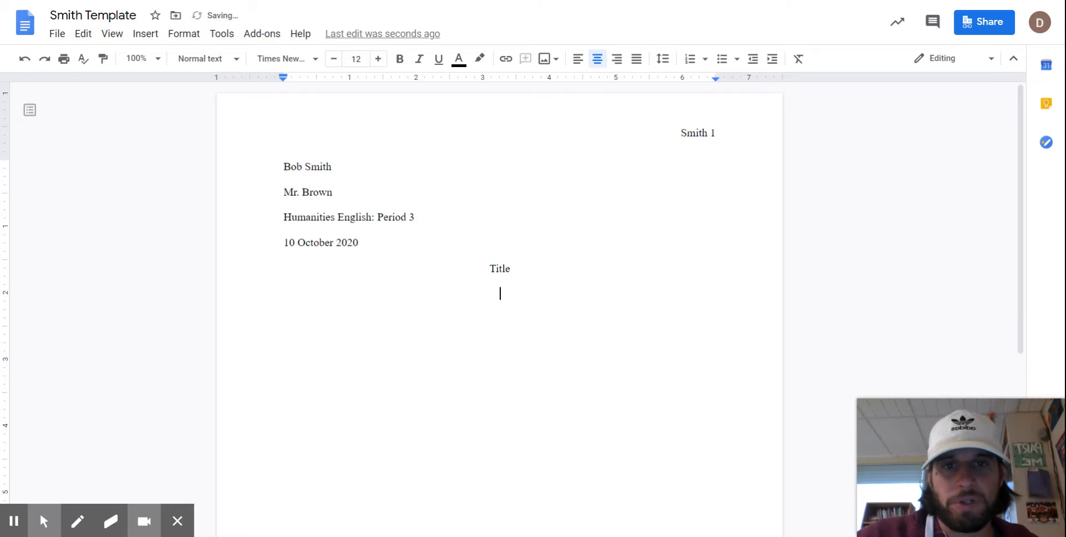
pyautogui.click(579, 60)
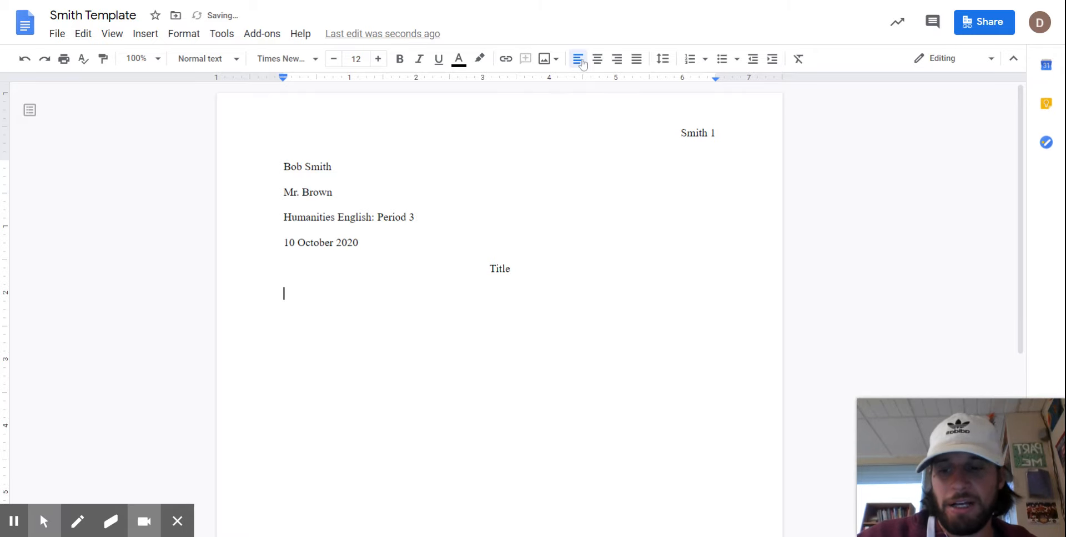
pyautogui.write('Beg')
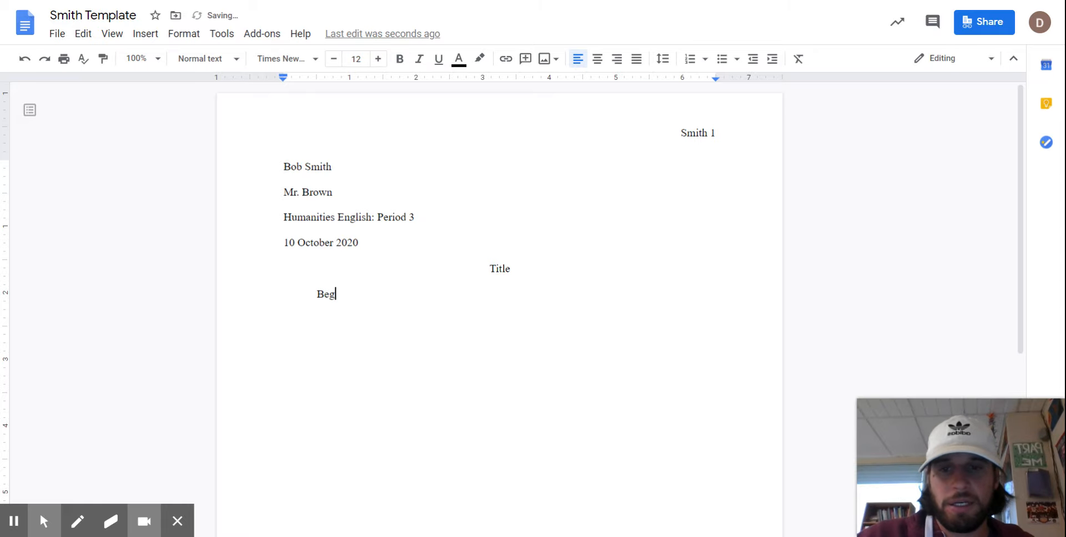
pyautogui.write('in typing....')
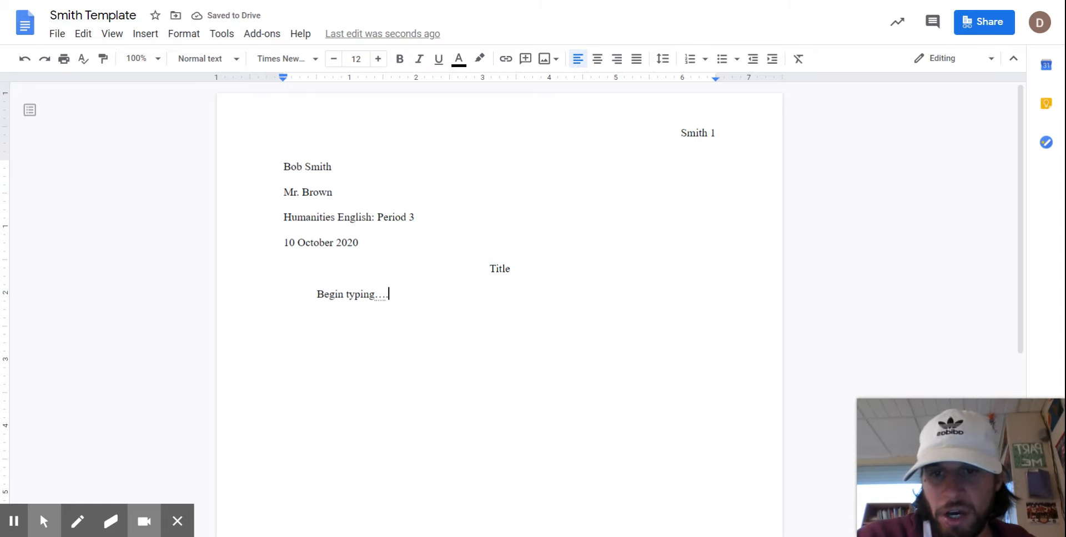
pyautogui.press('BackSpace')
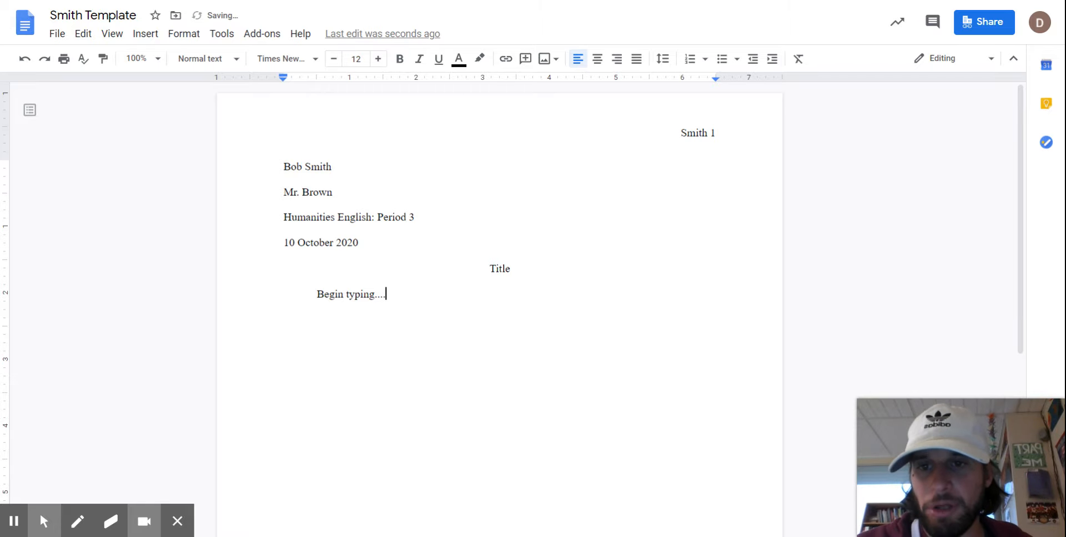
# Add blank lines after "Begin typing...." until the document runs onto a second page
pyautogui.scroll(-5, 499, 305)
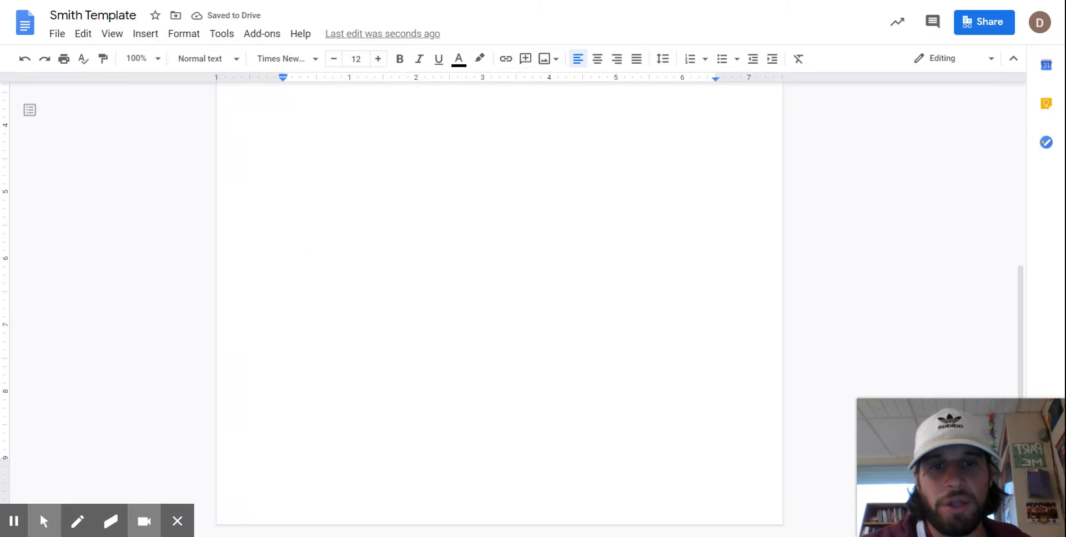
pyautogui.scroll(5, 499, 305)
pyautogui.press('Return')
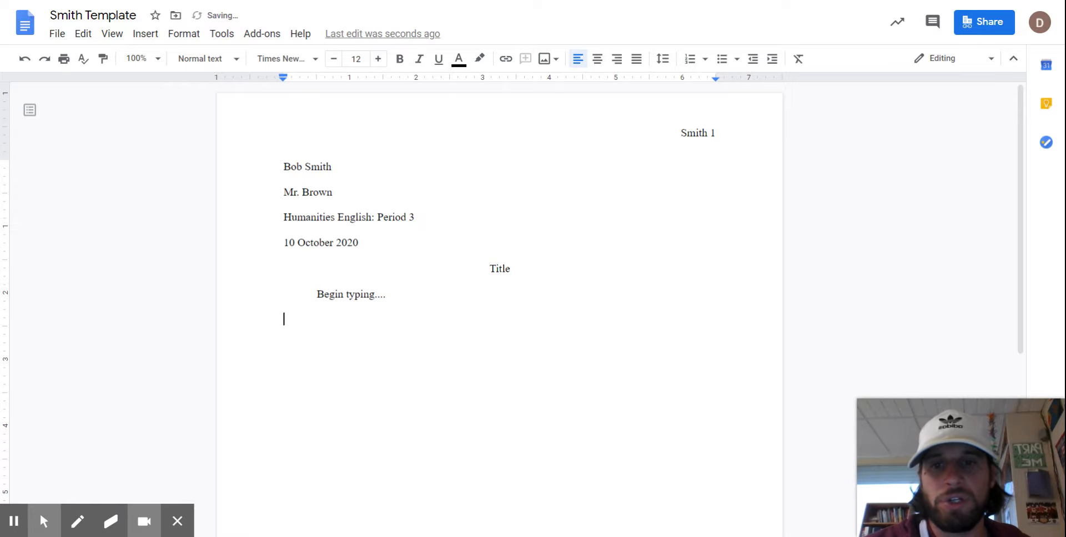
pyautogui.press('Return')
pyautogui.press('Return')
pyautogui.press('Return')
pyautogui.press('Return')
pyautogui.press('Return')
pyautogui.press('Return')
pyautogui.press('Return')
pyautogui.press('Return')
pyautogui.press('Return')
pyautogui.press('Return')
pyautogui.press('Return')
pyautogui.press('Return')
pyautogui.press('Return')
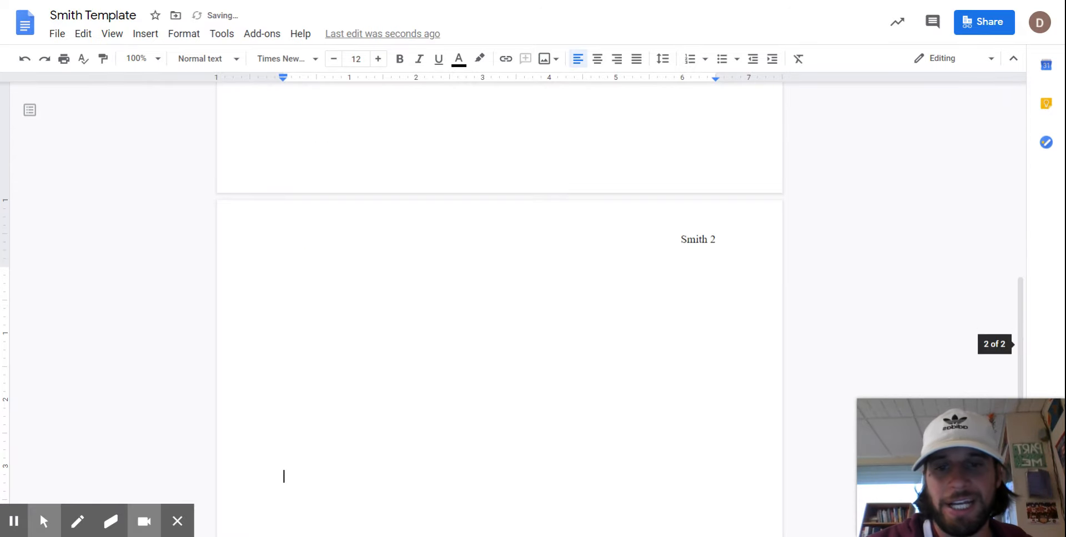
pyautogui.press('BackSpace')
pyautogui.press('BackSpace')
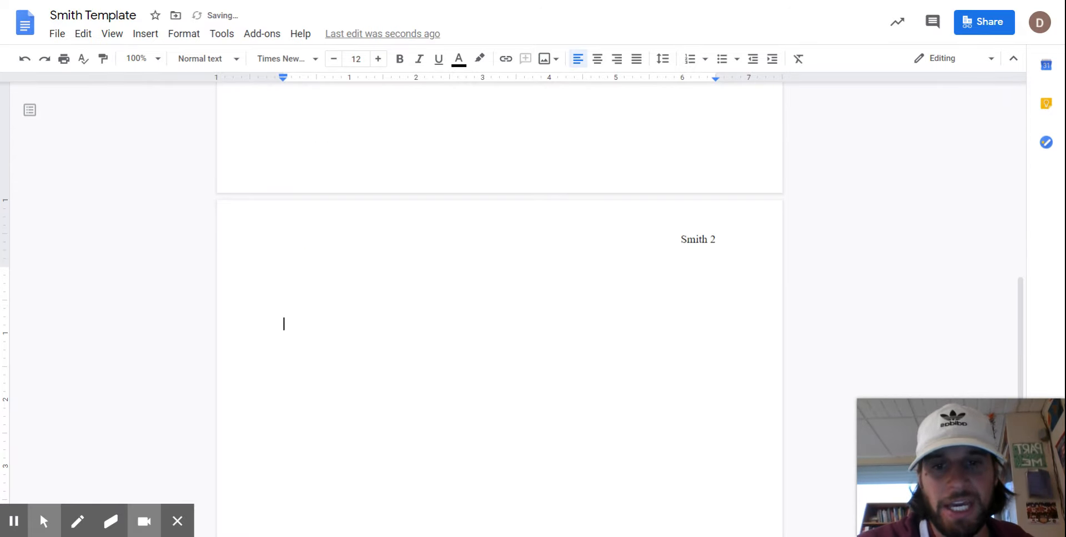
pyautogui.press('BackSpace')
pyautogui.press('Return')
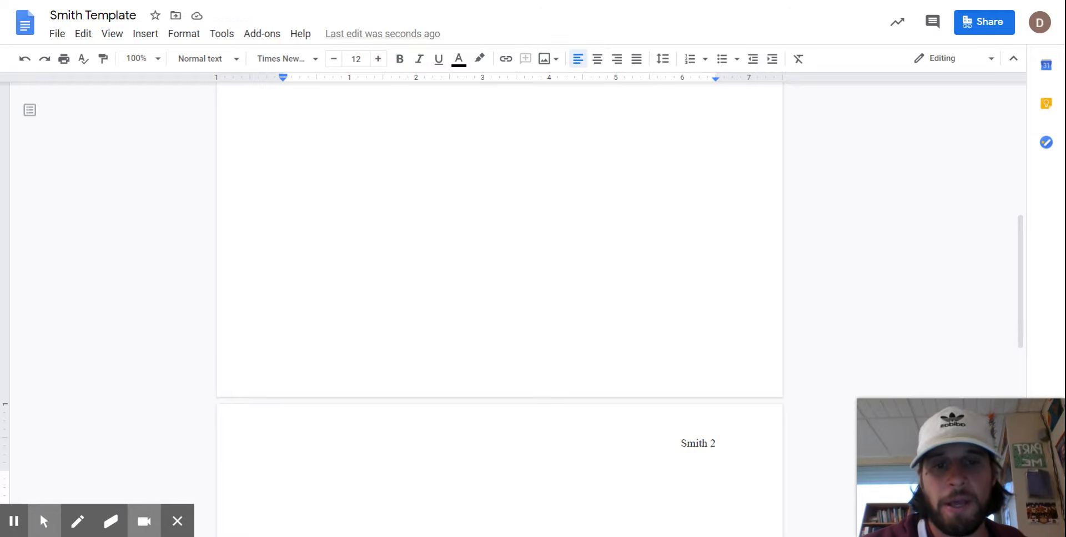
# Examine the header and page number on the second page against the layout of the first page
pyautogui.scroll(-2, 283, 419)
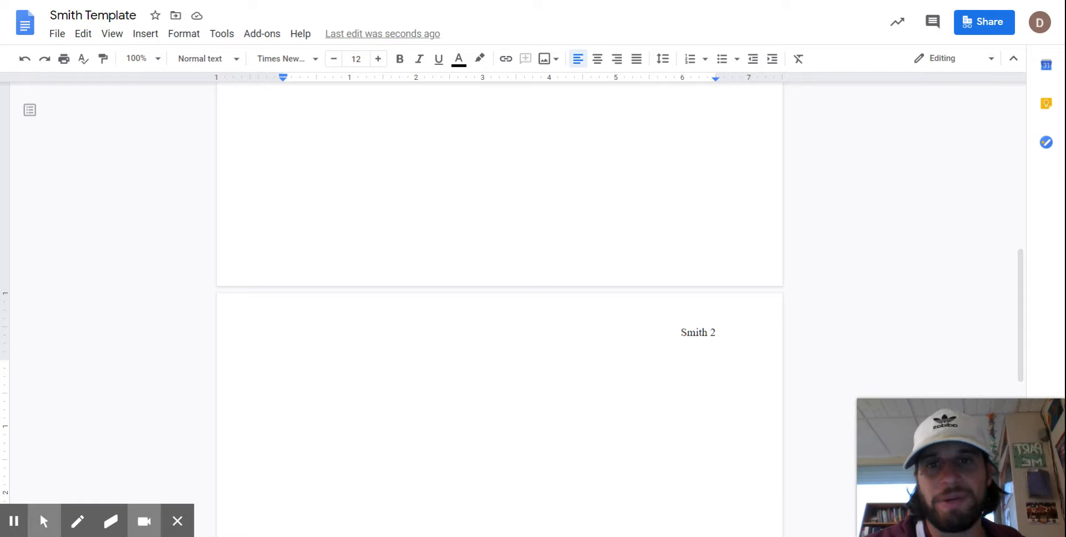
pyautogui.scroll(10, 499, 305)
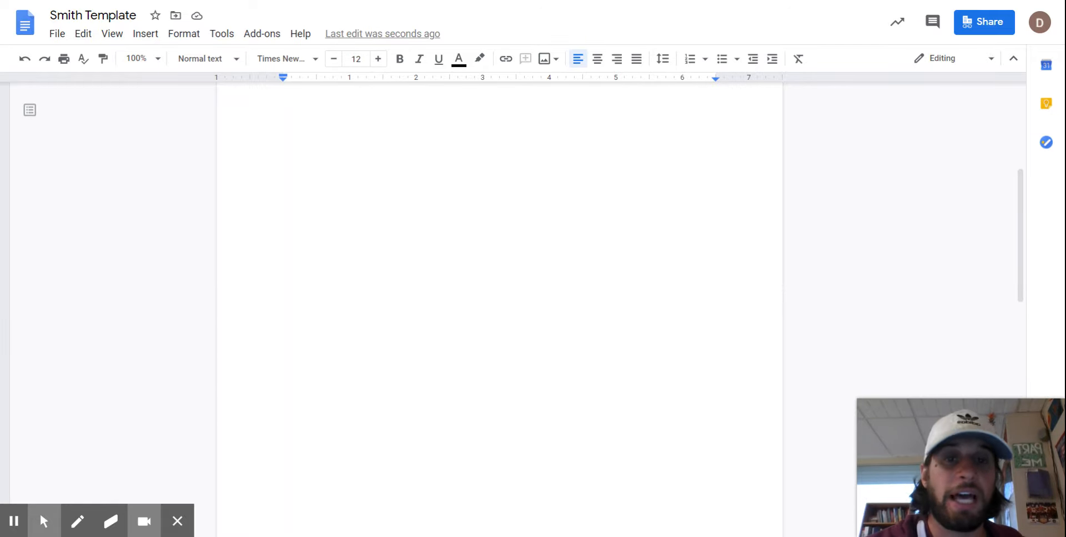
pyautogui.scroll(-5, 500, 306)
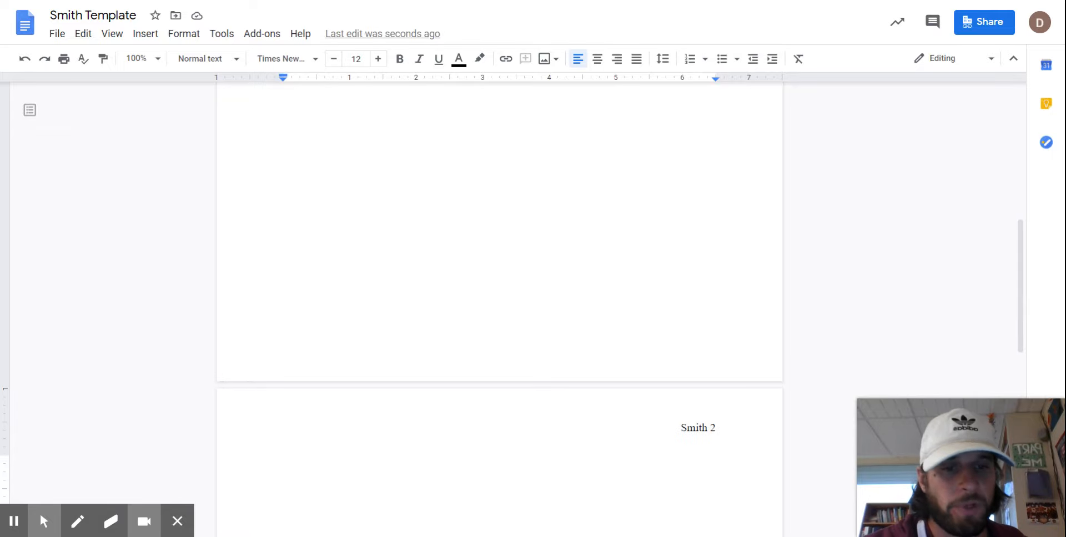
pyautogui.scroll(4, 499, 305)
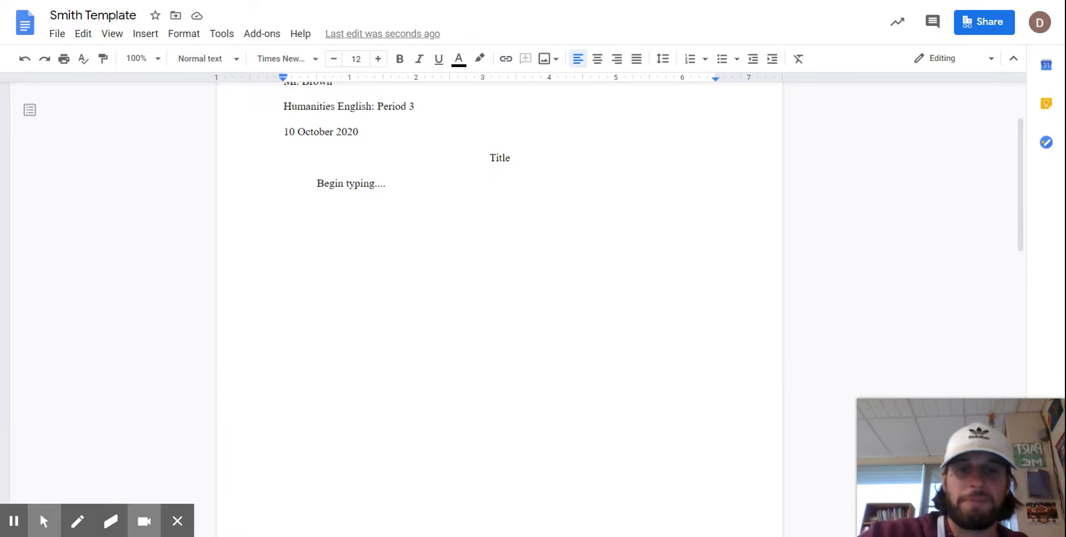
pyautogui.click(507, 386)
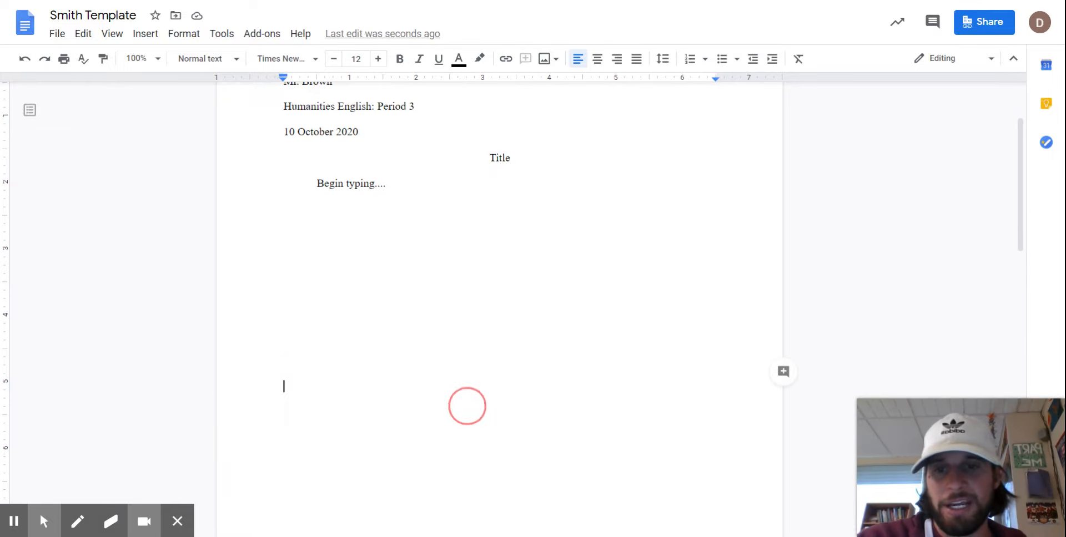
pyautogui.scroll(-4, 466, 391)
pyautogui.scroll(-4, 548, 387)
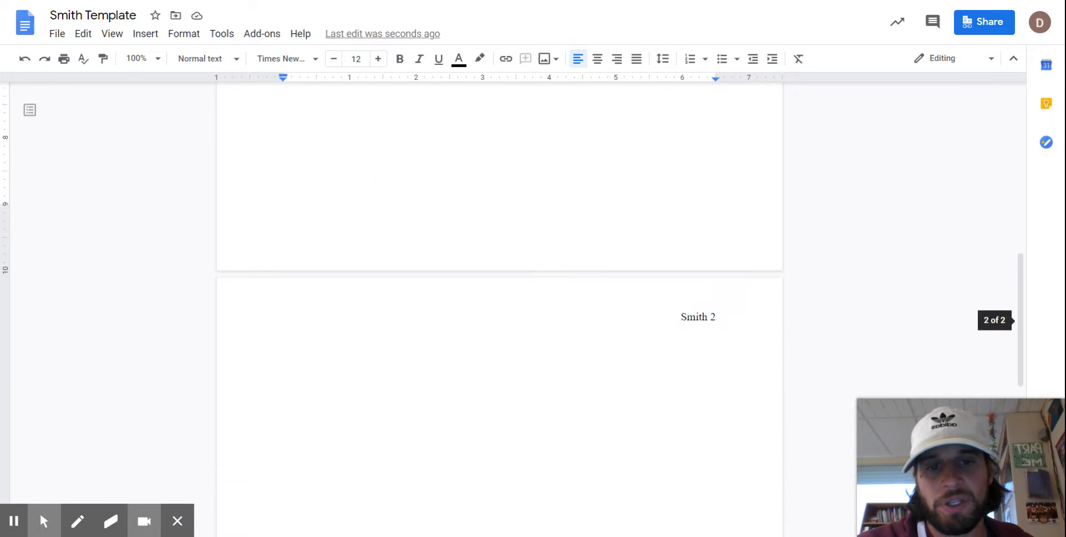
pyautogui.click(547, 387)
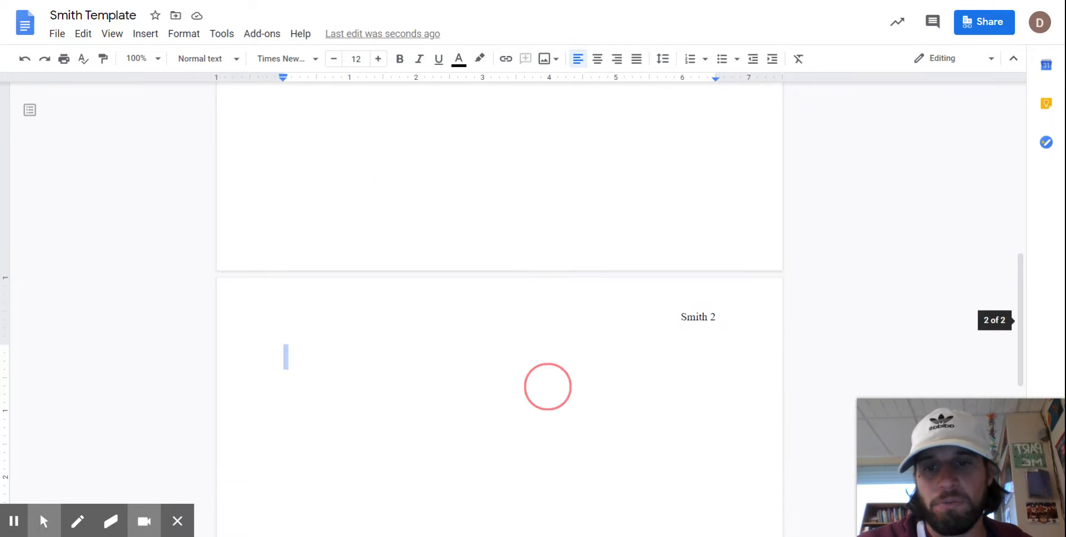
# Add a centred "Works Cited" heading on the second page, followed by a new left-aligned line
pyautogui.click(597, 59)
pyautogui.write('Work')
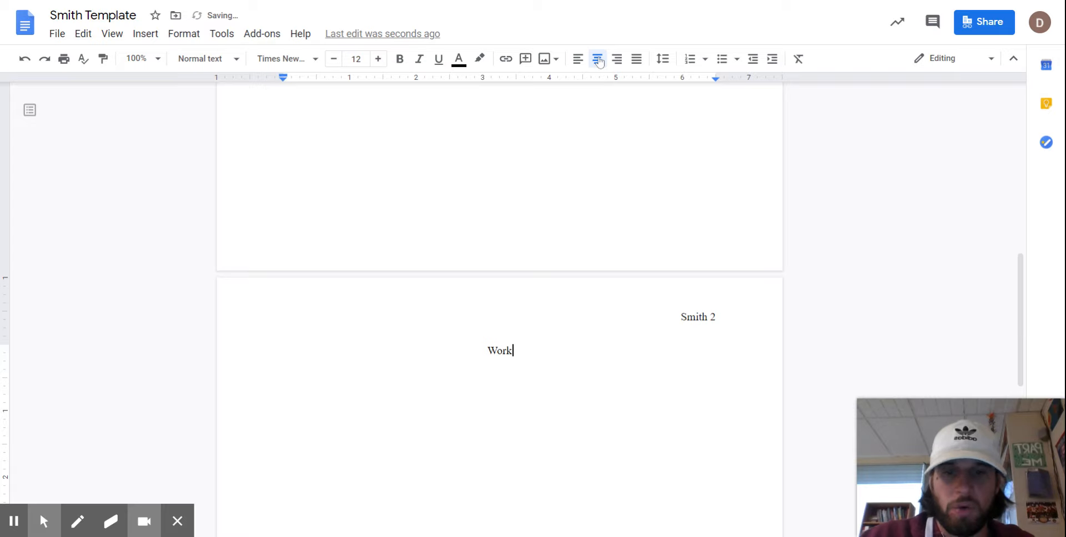
pyautogui.write('s Cited')
pyautogui.press('Return')
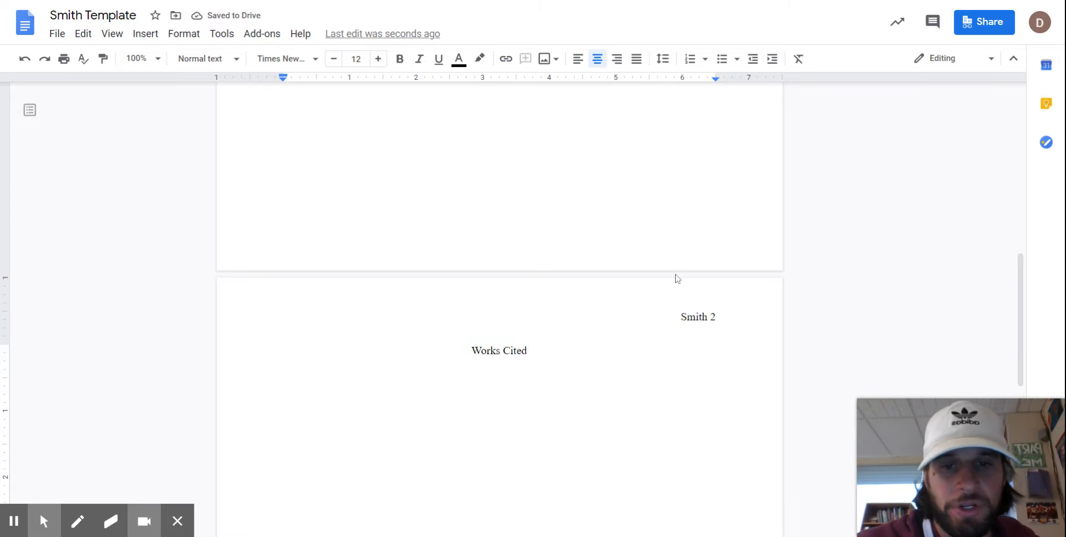
pyautogui.click(577, 59)
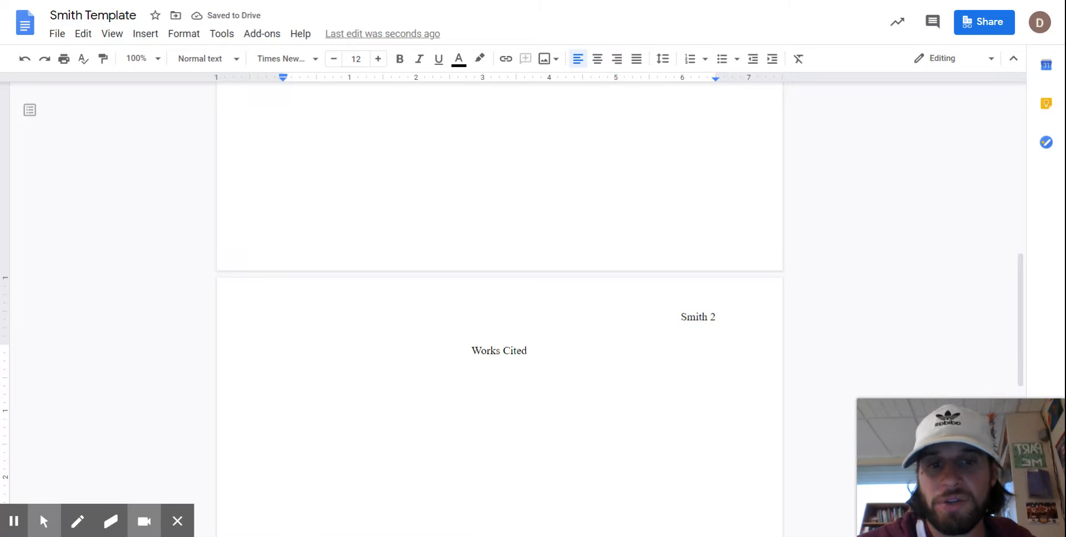
# Select the whole document to review its layout from the first-page heading to the Works Cited page, and clear the selection
pyautogui.scroll(10, 500, 306)
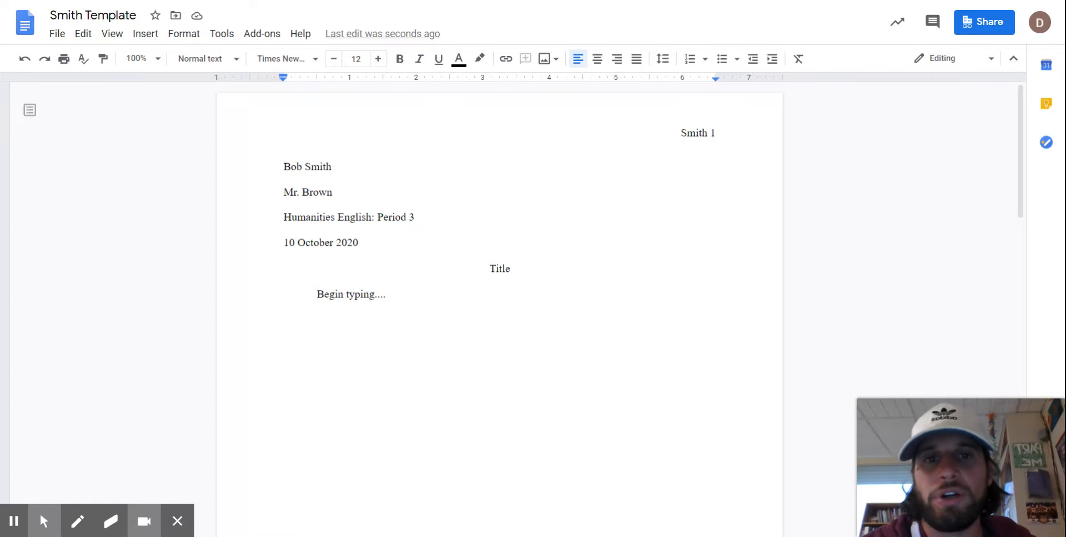
pyautogui.hotkey('ctrl', 'a')
pyautogui.scroll(-8, 652, 492)
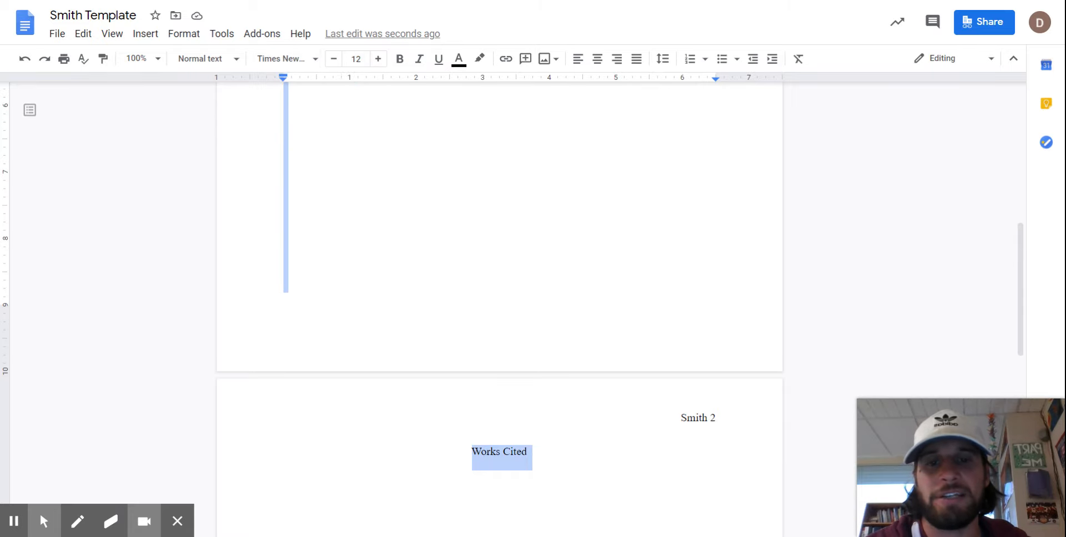
pyautogui.click(528, 239)
pyautogui.scroll(7, 528, 240)
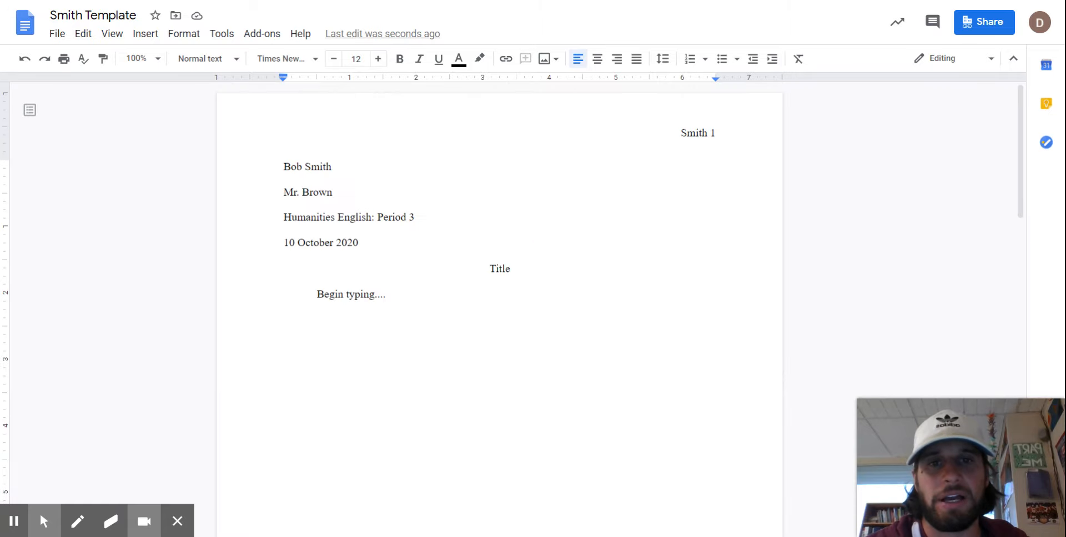